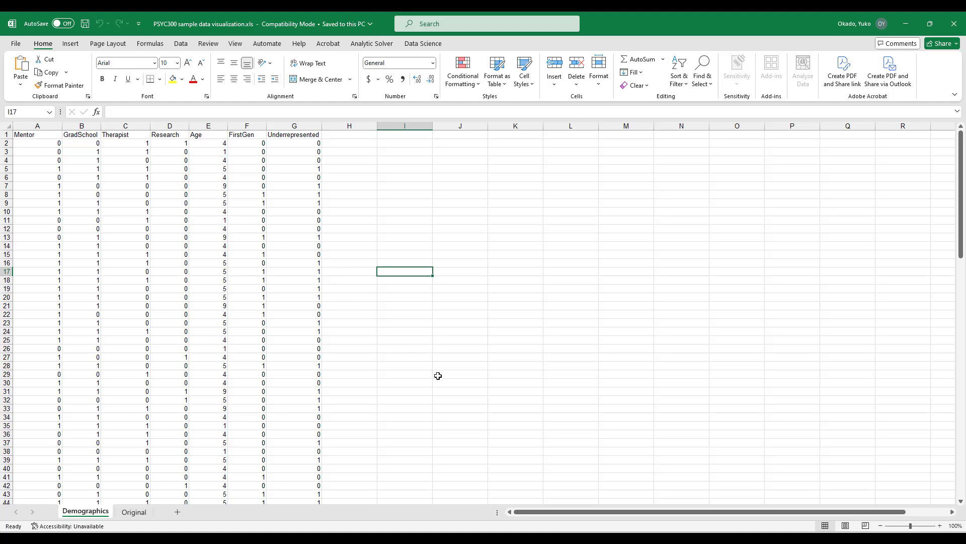
Freeze the top row of the Demographics sheet so the variable headers stay in view.
left_click(6, 134)
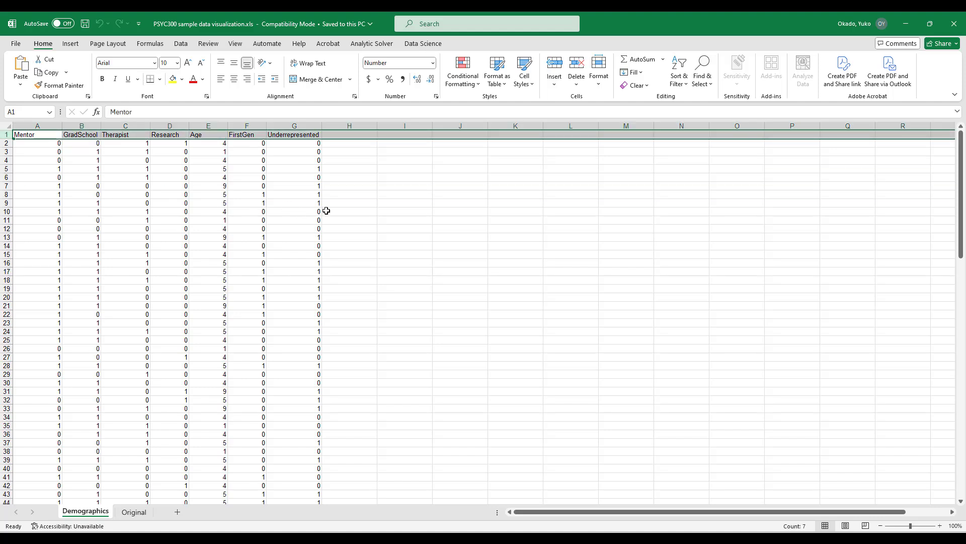
scroll(252, 209, "down", 10)
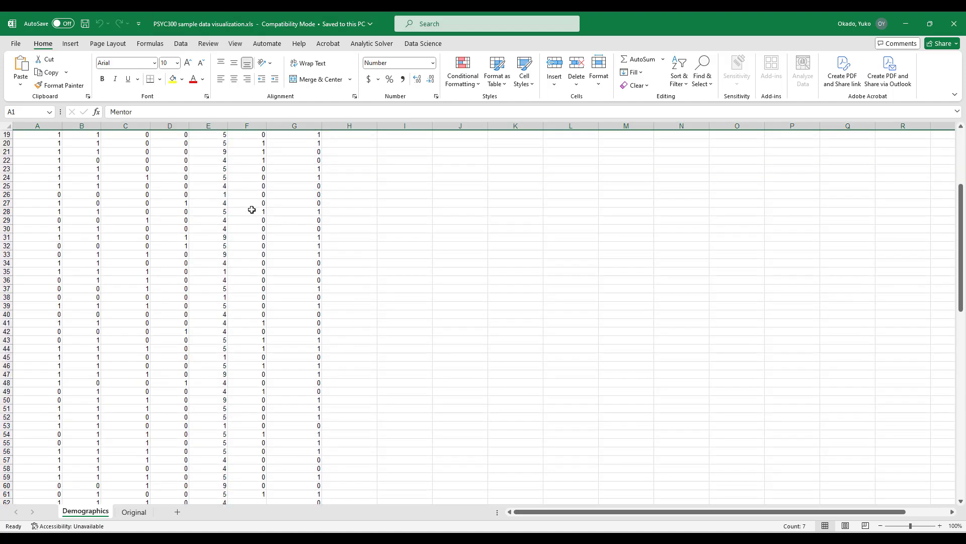
scroll(251, 209, "up", 10)
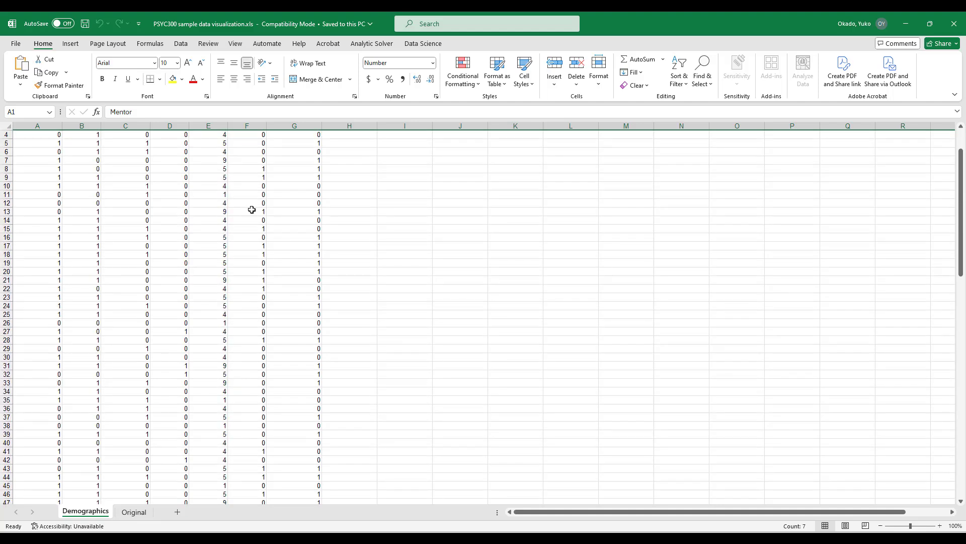
left_click(235, 43)
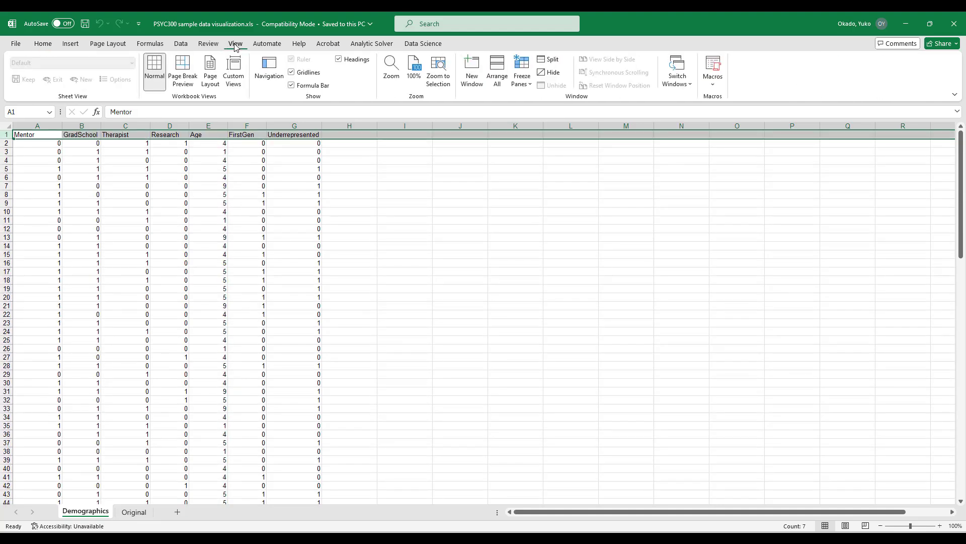
left_click(530, 82)
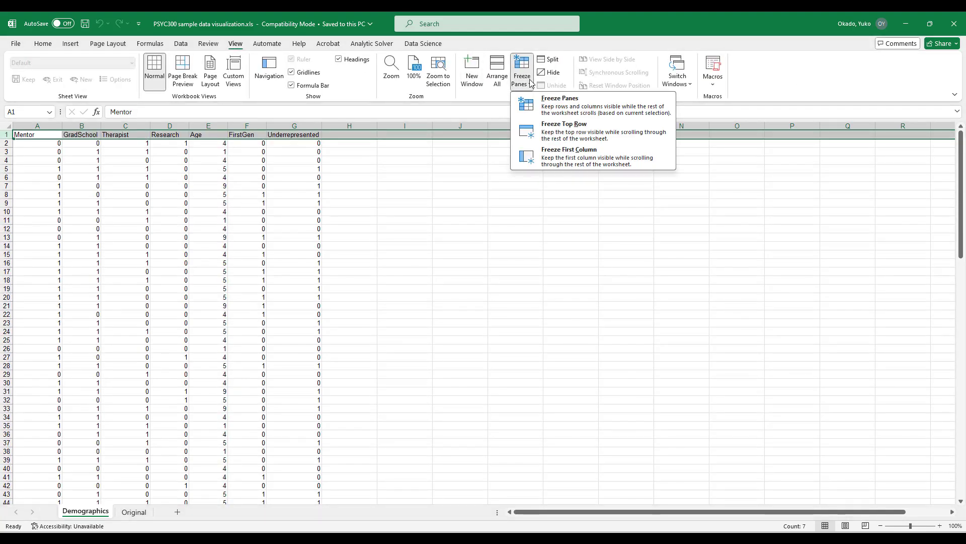
left_click(556, 134)
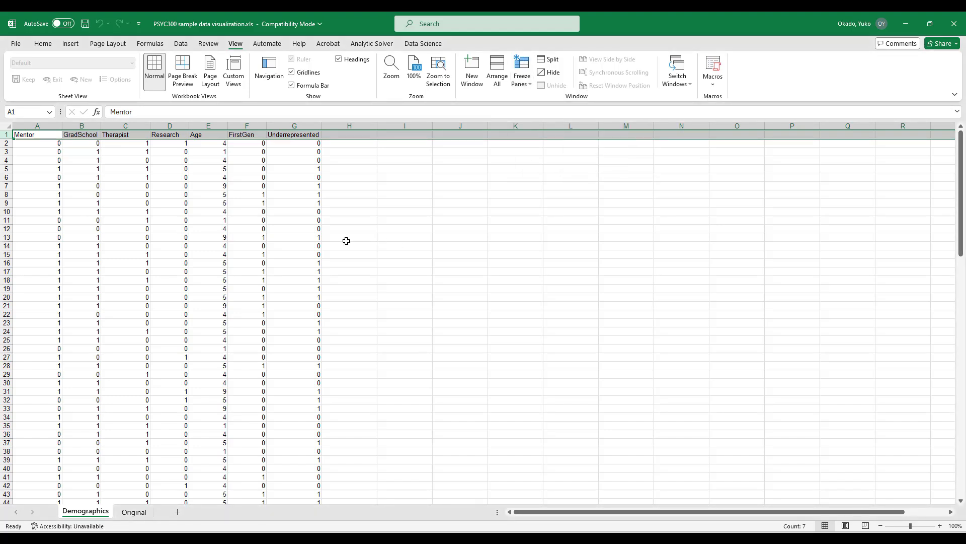
Examine the Demographics data under the frozen headers through row 122, checking the GradSchool column for blank cells.
left_click(301, 189)
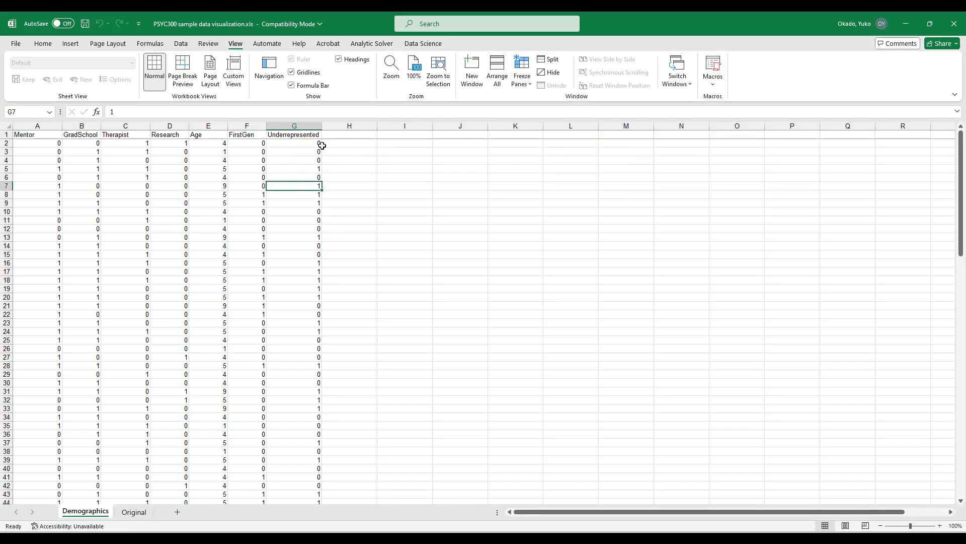
left_click(8, 134)
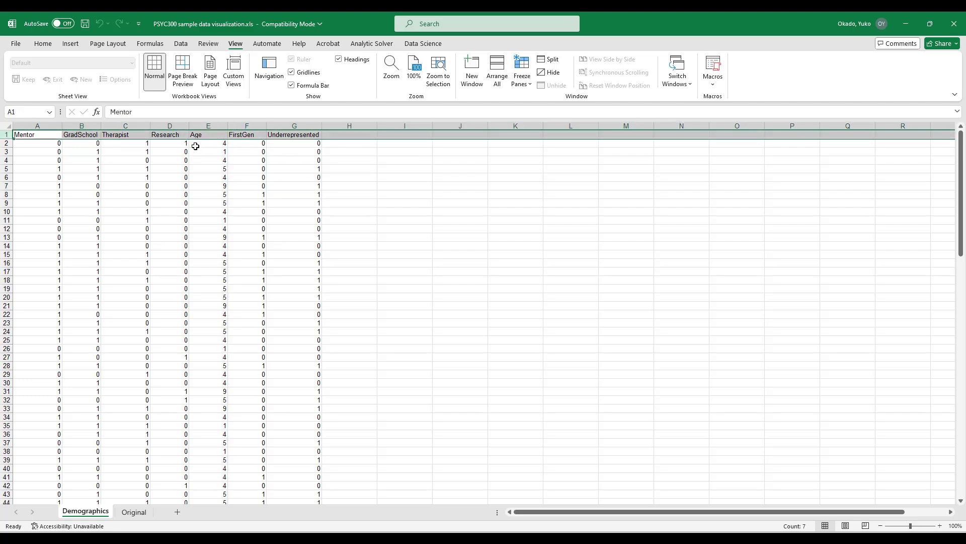
left_click(191, 255)
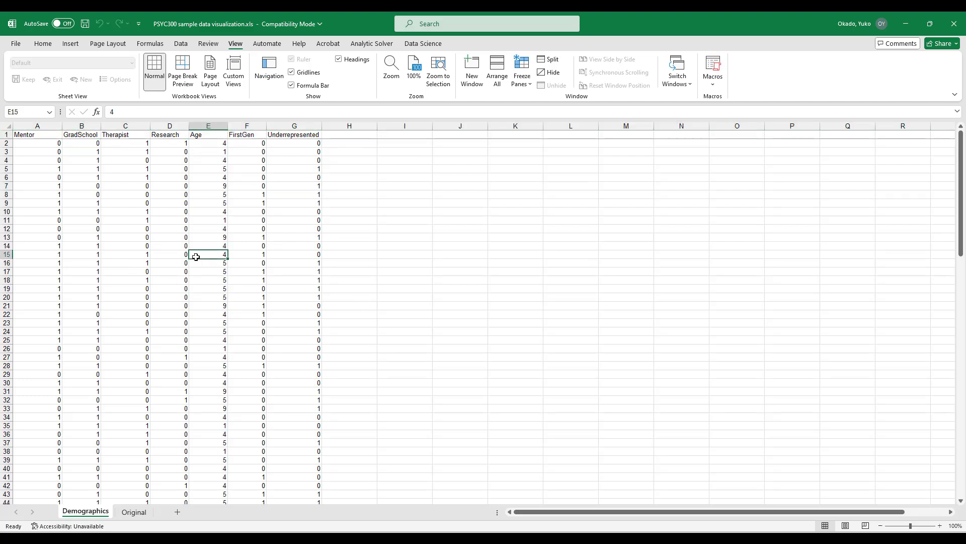
scroll(406, 359, "down", 3)
scroll(406, 359, "down", 8)
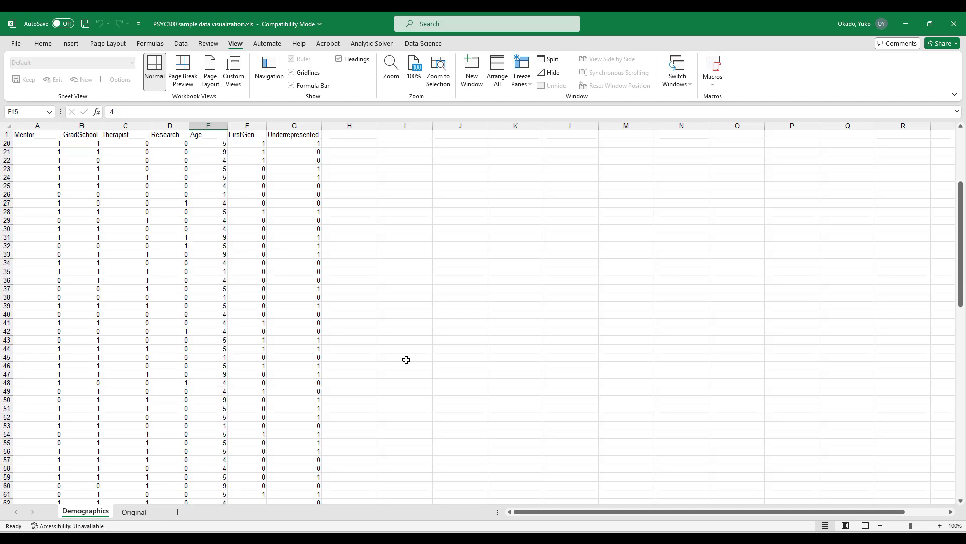
scroll(406, 360, "down", 3)
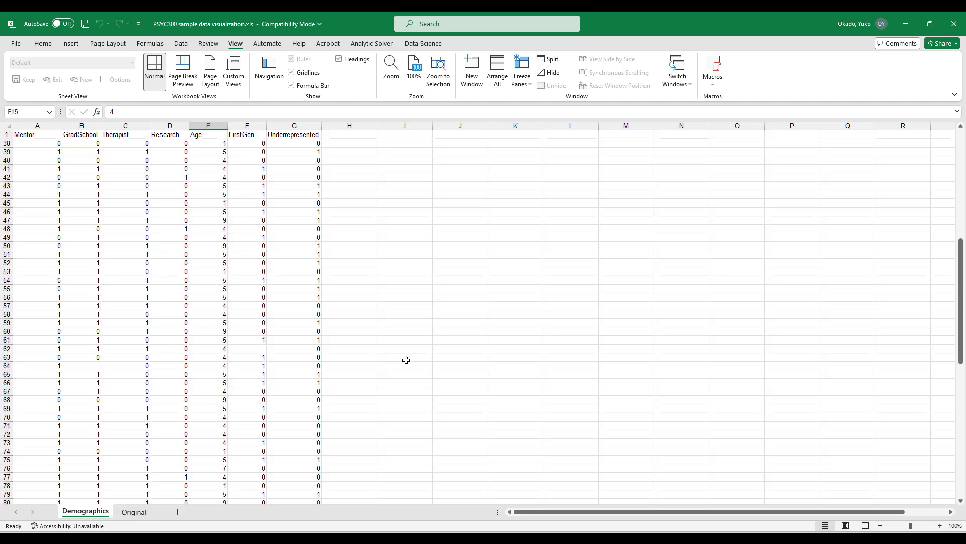
scroll(407, 359, "down", 7)
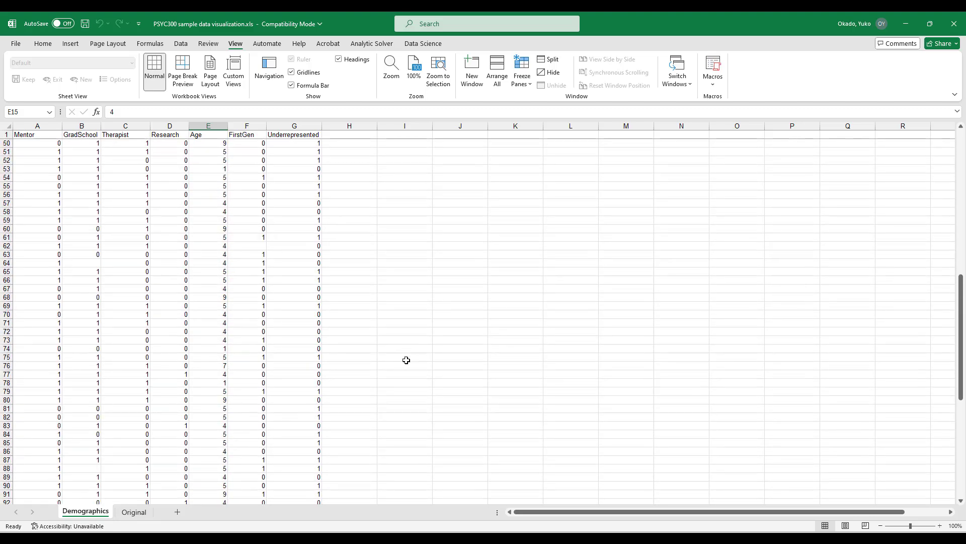
scroll(406, 360, "down", 1)
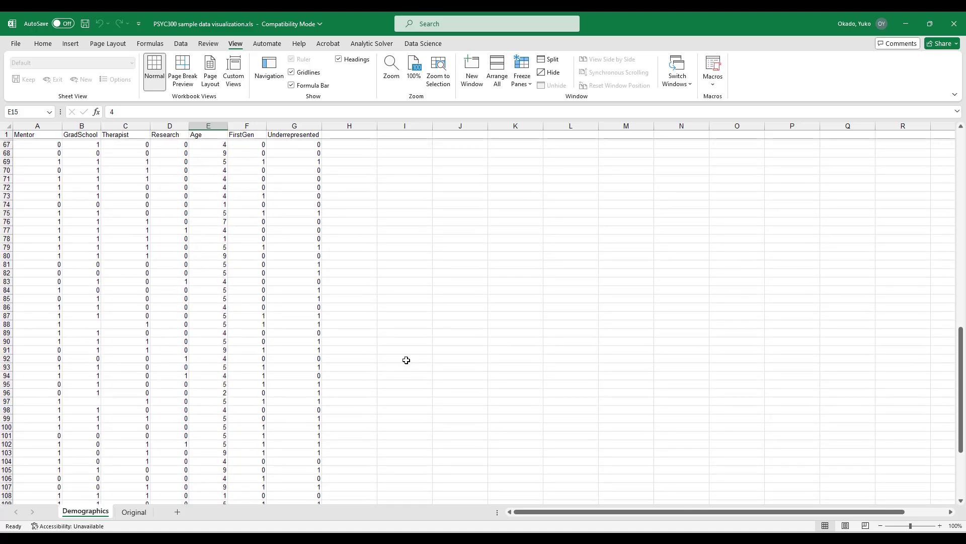
left_click(91, 316)
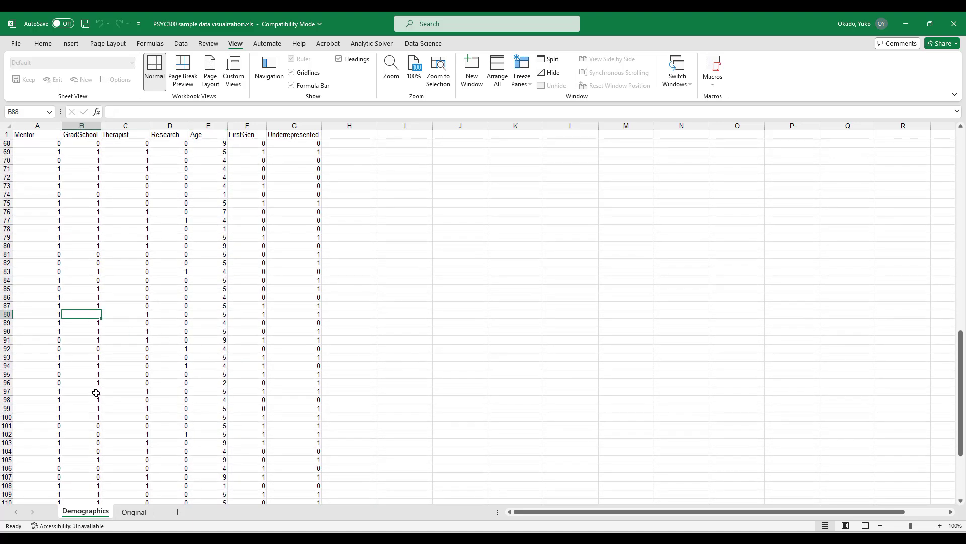
left_click(94, 392)
scroll(334, 403, "down", 2)
scroll(334, 404, "down", 3)
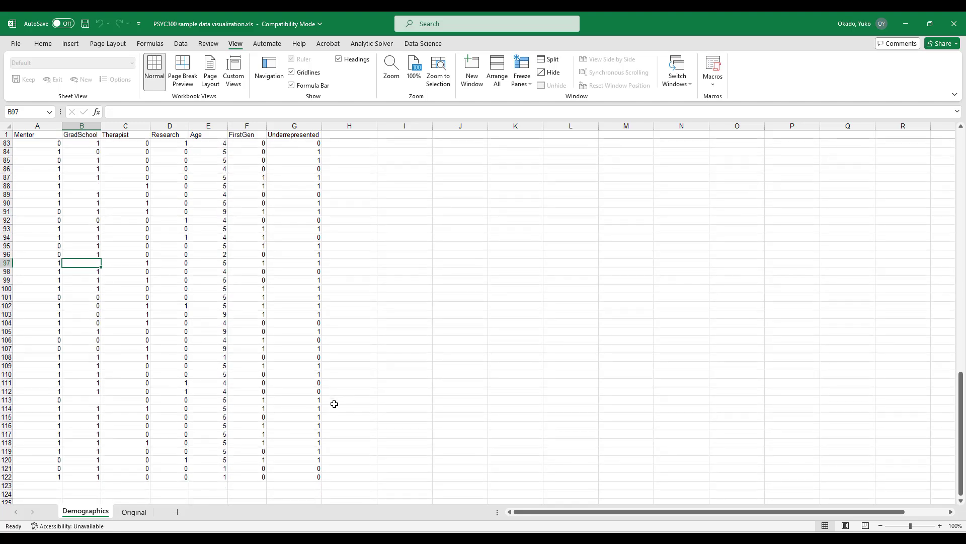
left_click(7, 476)
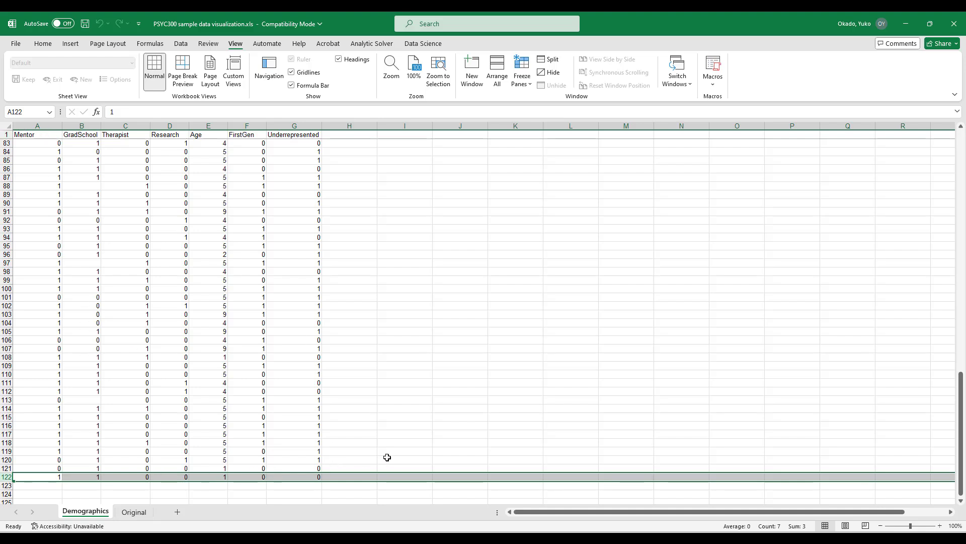
scroll(384, 412, "up", 11)
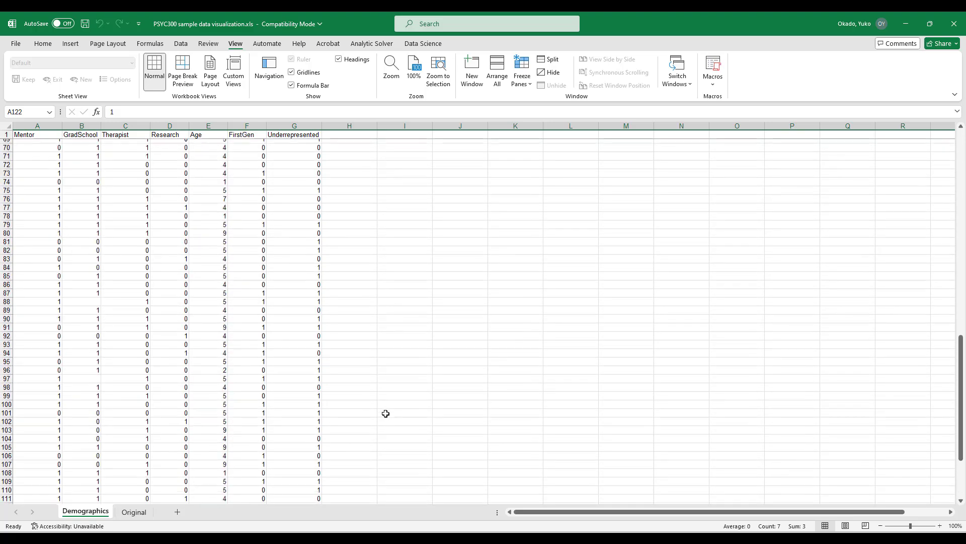
scroll(386, 413, "up", 16)
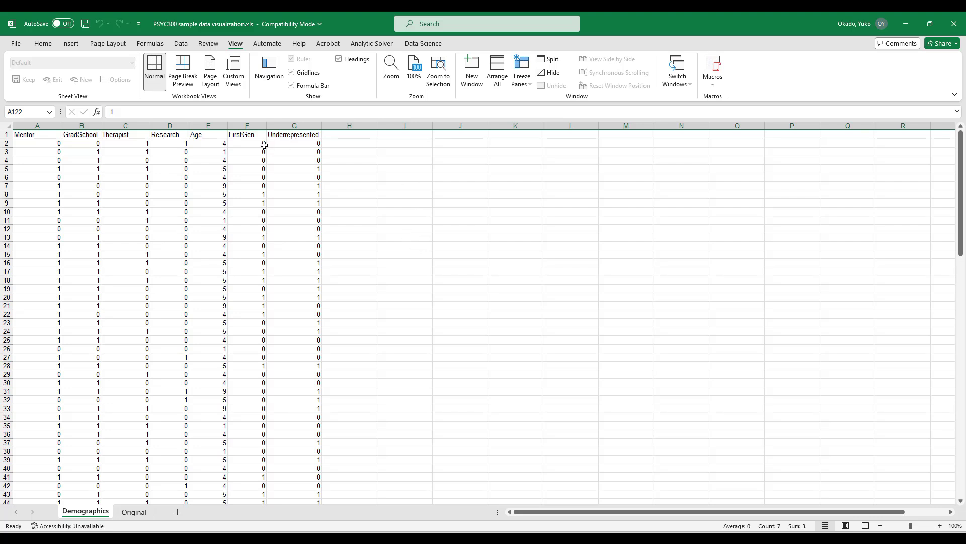
Enter the labels Yes in J13 and No in J14 for a frequency table of the Research column.
left_click(180, 131)
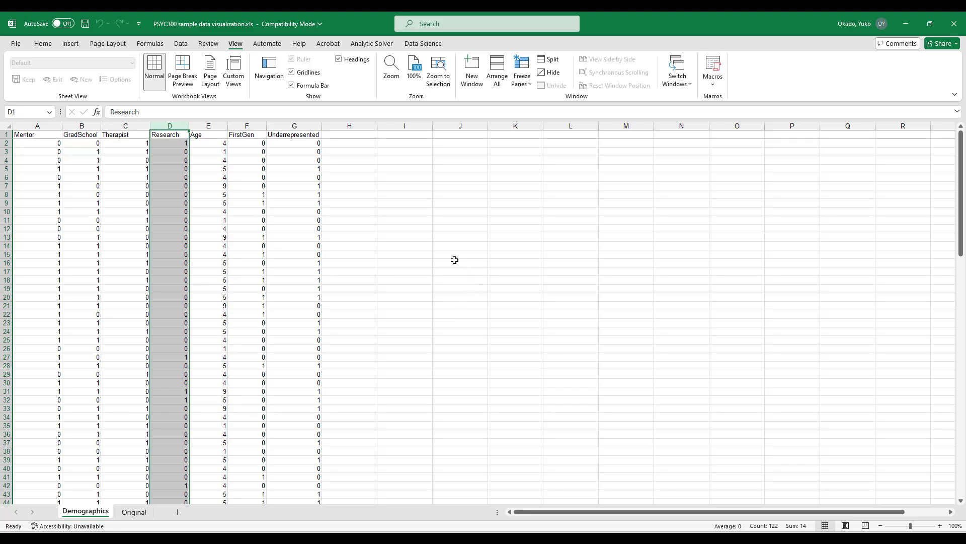
left_click(460, 237)
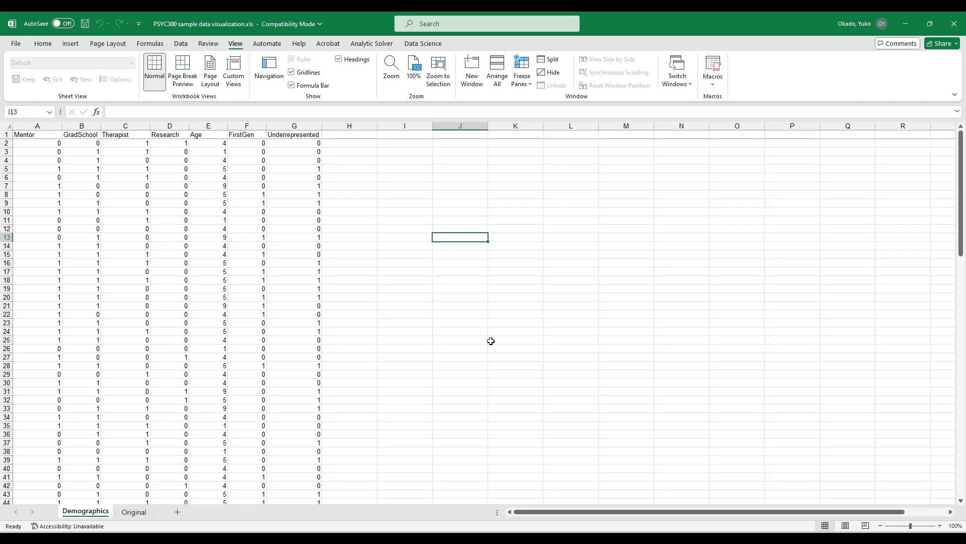
type("Yes")
key("Return")
type("No")
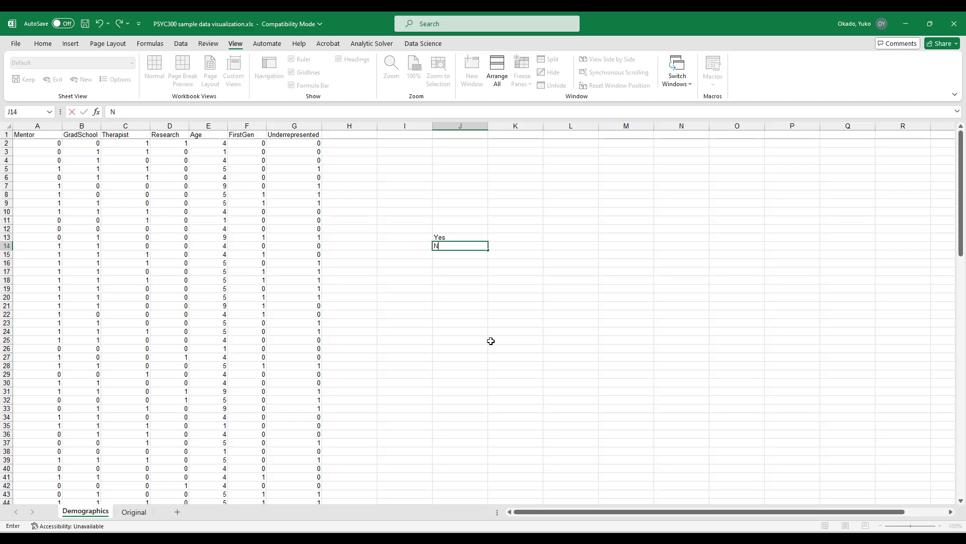
key("Up")
key("Up")
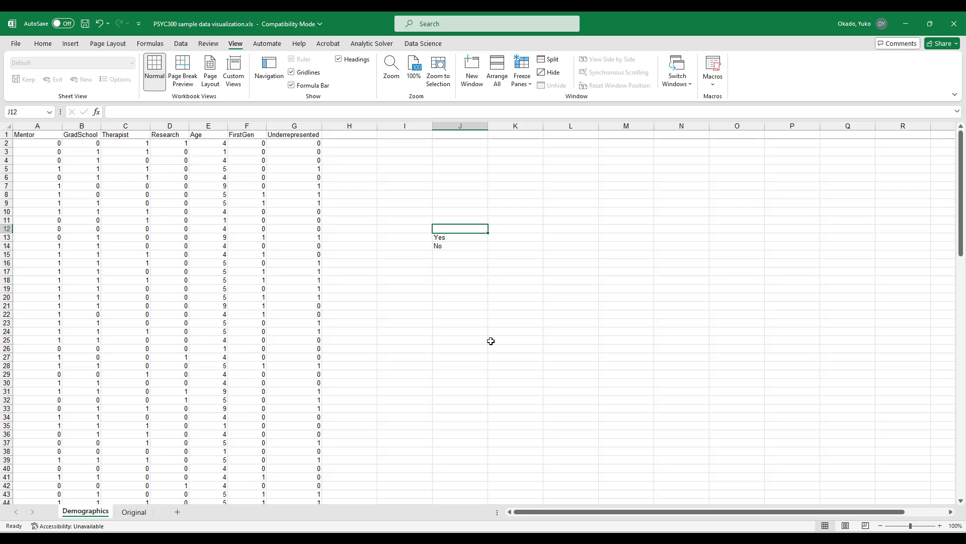
key("Down")
key("Down")
key("Down")
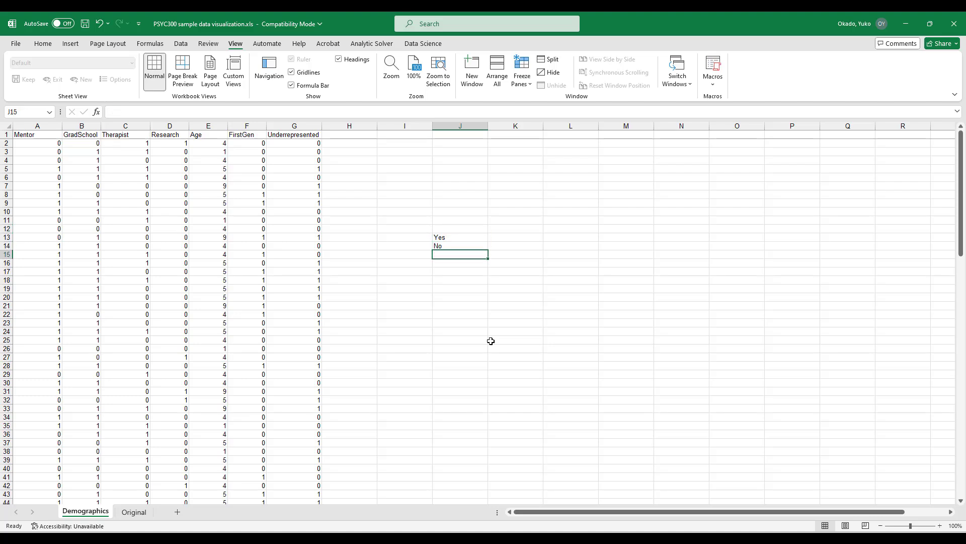
Count the Research responses coded 1 in K13 beside the Yes label with =COUNTIF(D2:D122, "1").
key("Up")
key("Up")
key("Right")
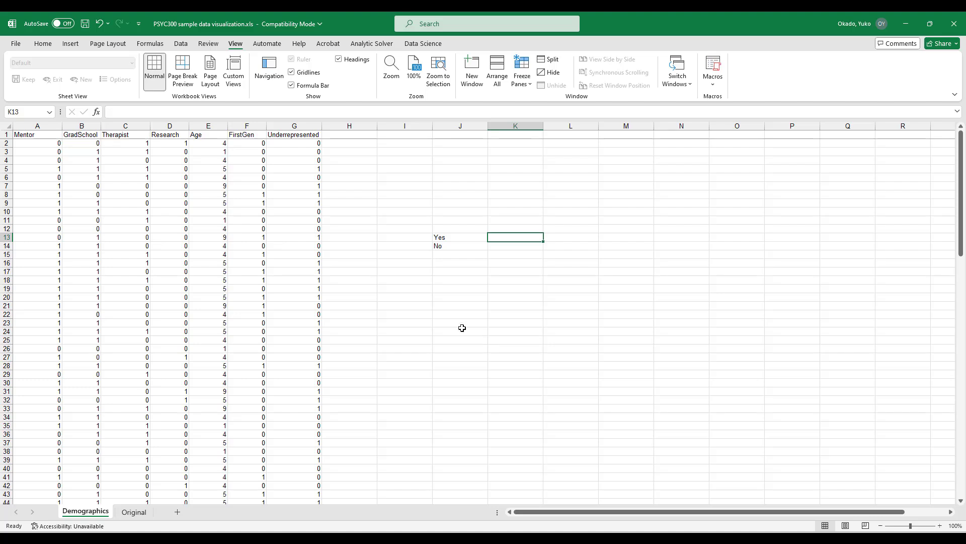
left_click(174, 127)
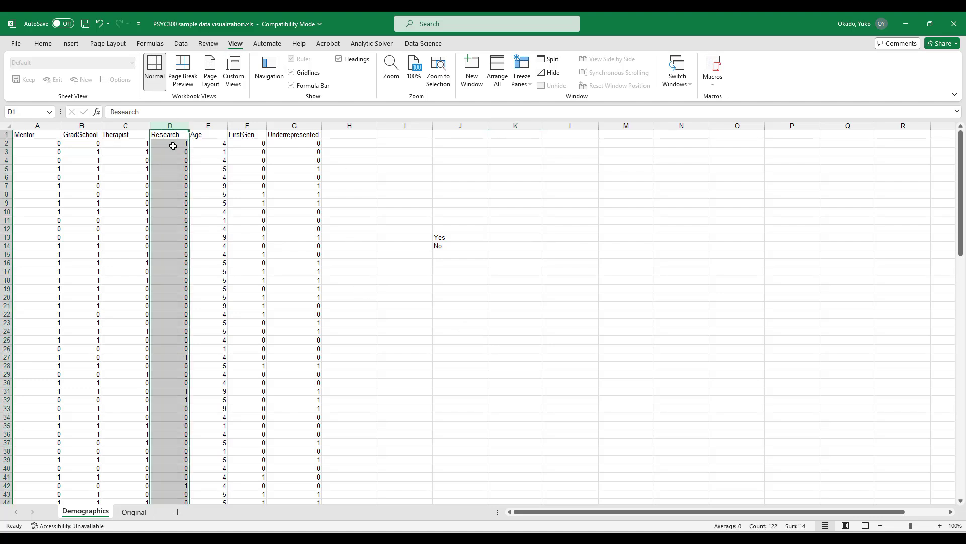
left_click(527, 240)
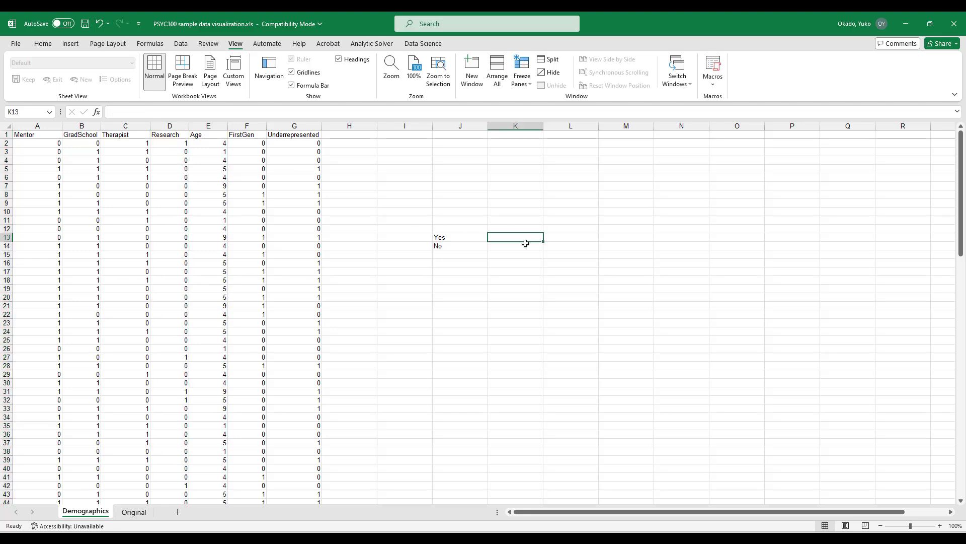
type("=")
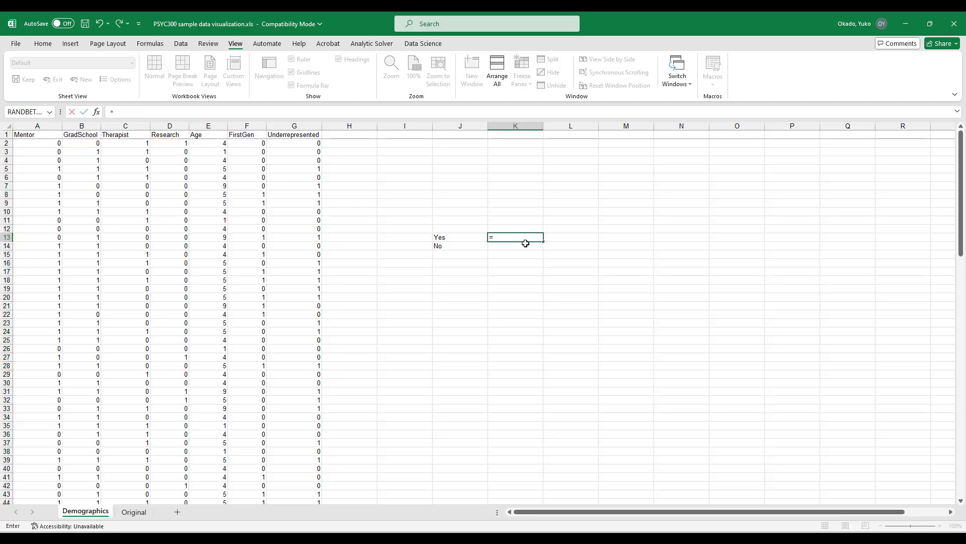
type("COUNTIF(")
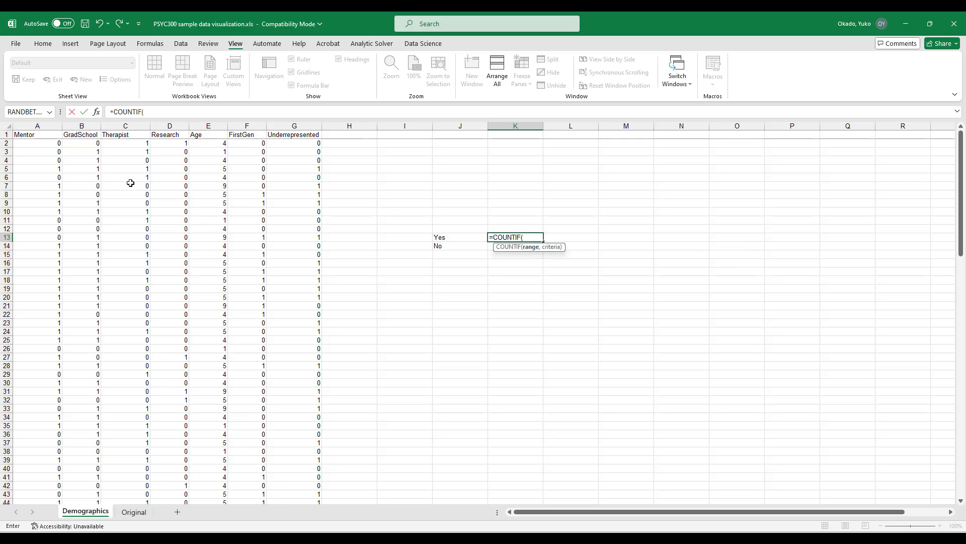
left_click(167, 143)
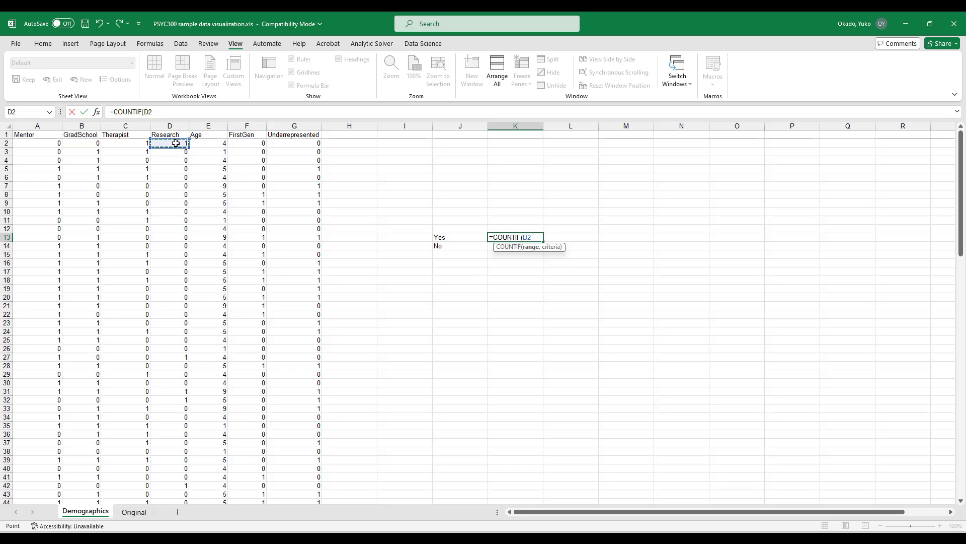
left_click_drag(174, 144, 176, 340)
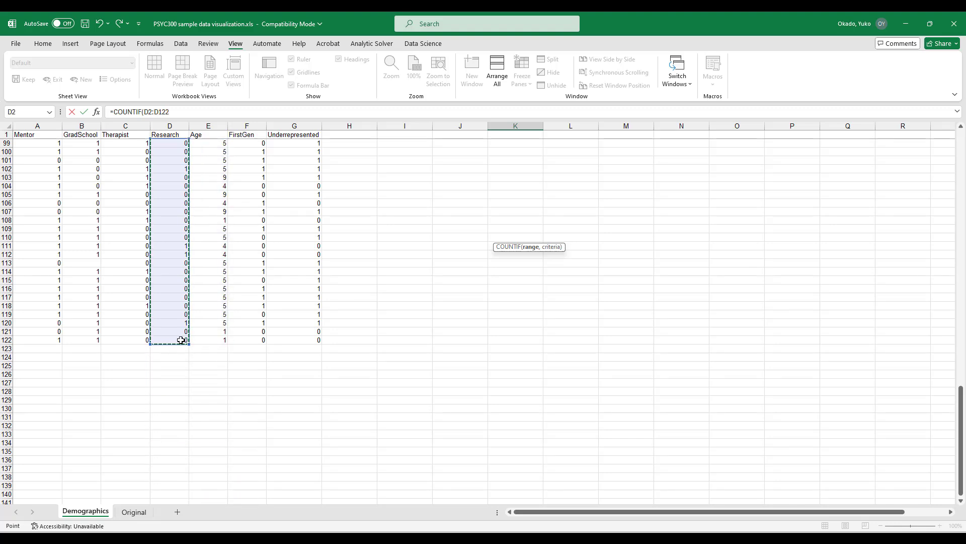
left_click(186, 109)
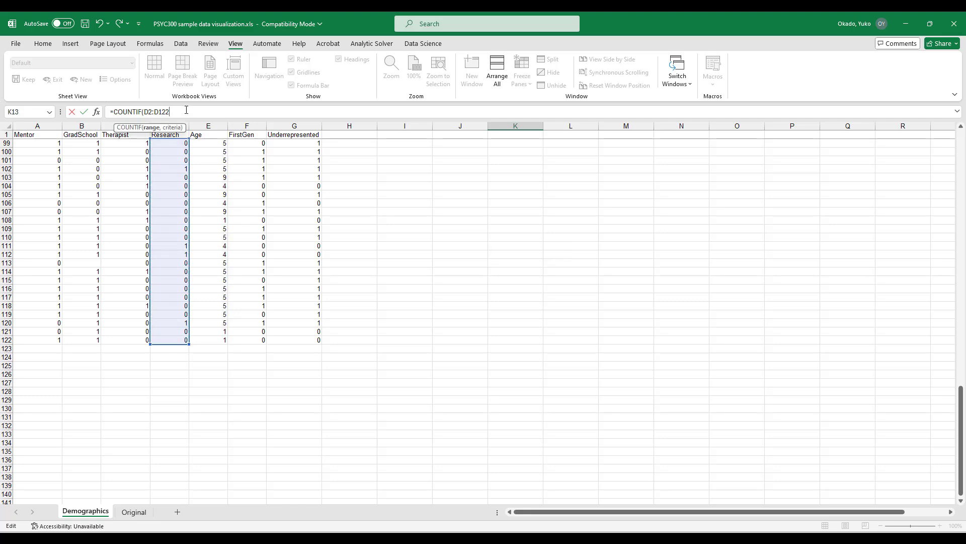
scroll(576, 234, "up", 20)
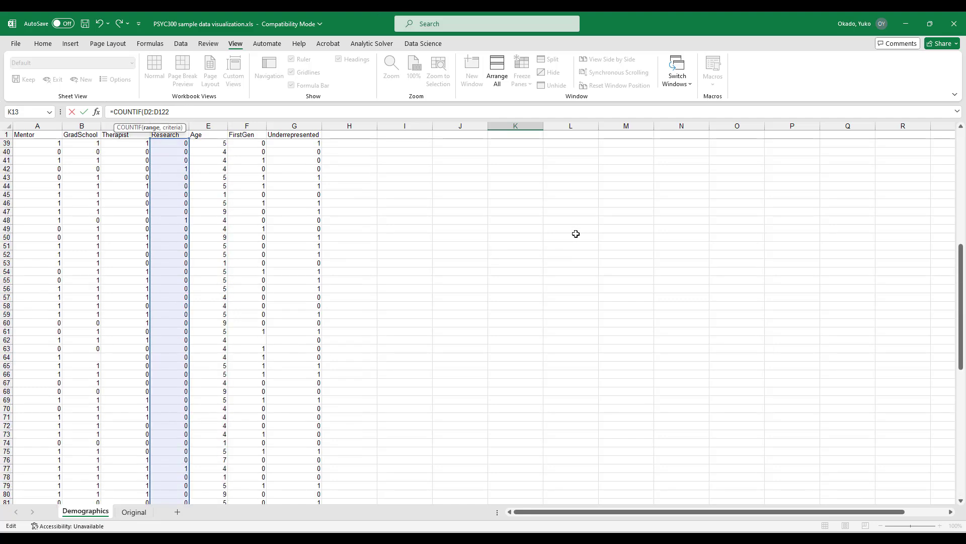
scroll(575, 233, "up", 12)
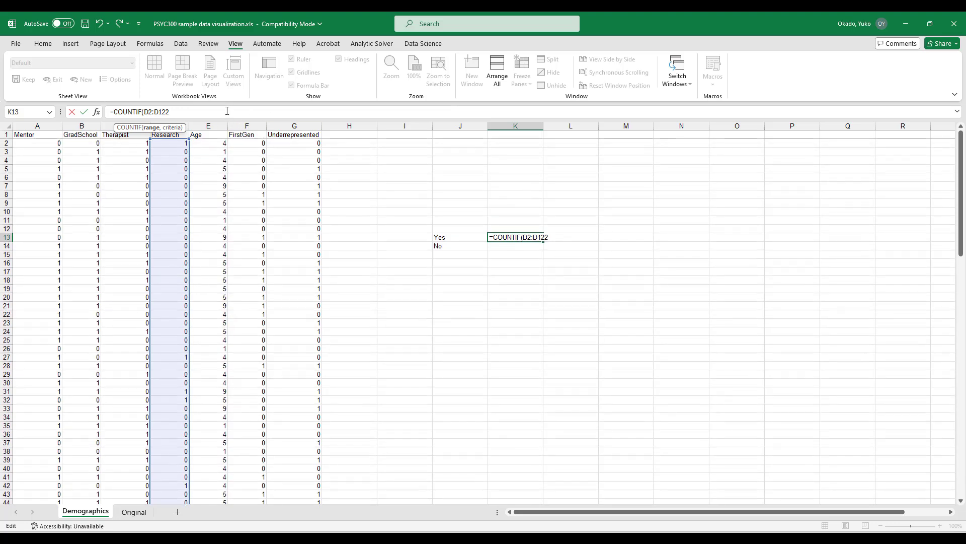
type(", \"1\")")
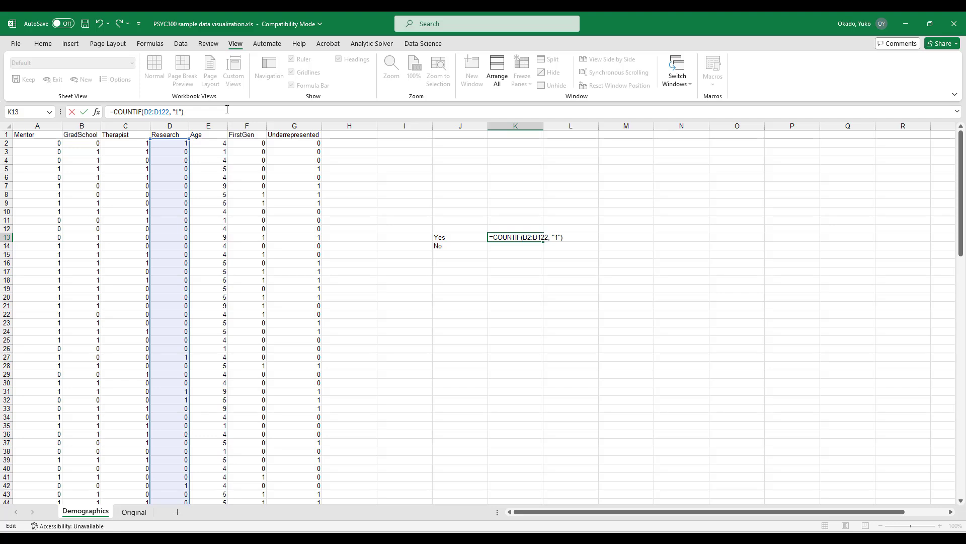
key("Return")
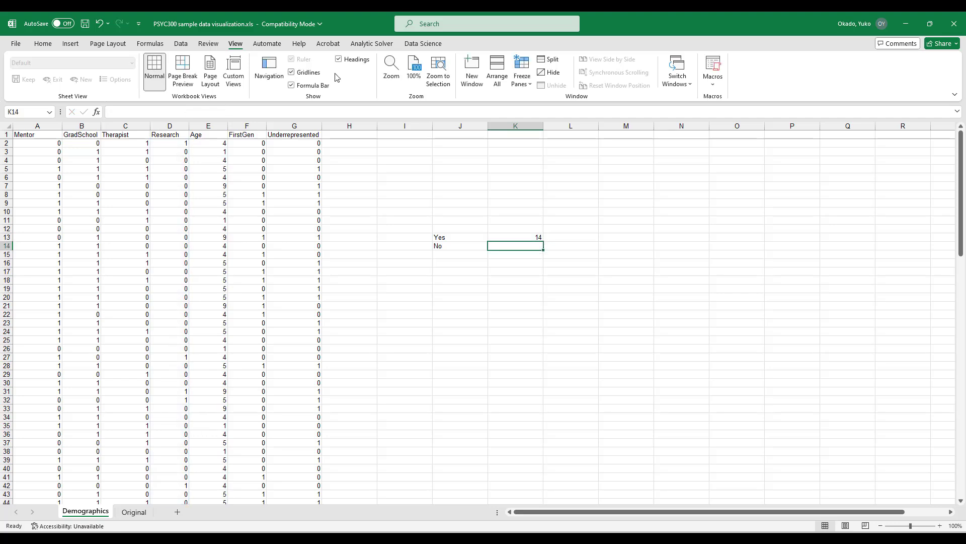
Make the Research range in K13's formula absolute so it reads =COUNTIF($D$2:$D$122, "1").
left_click(533, 237)
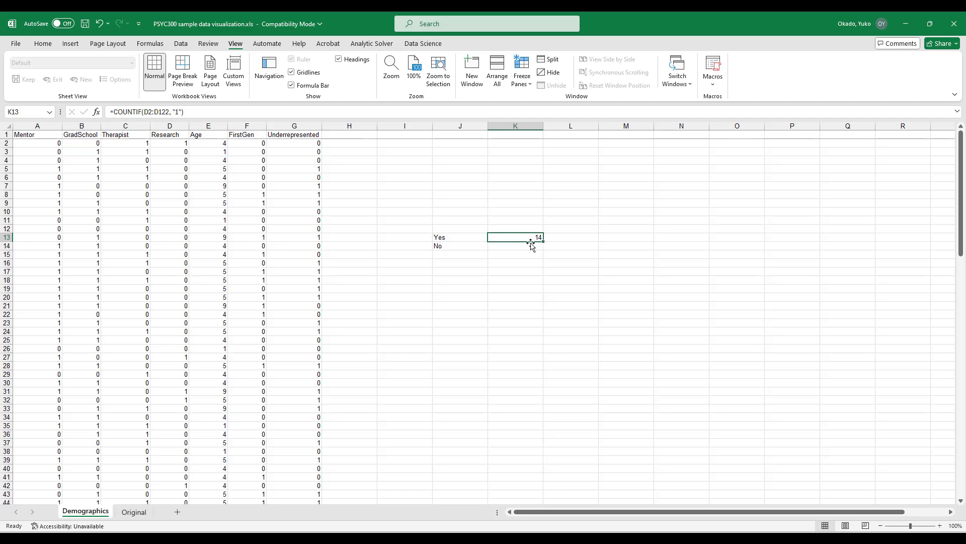
left_click(147, 111)
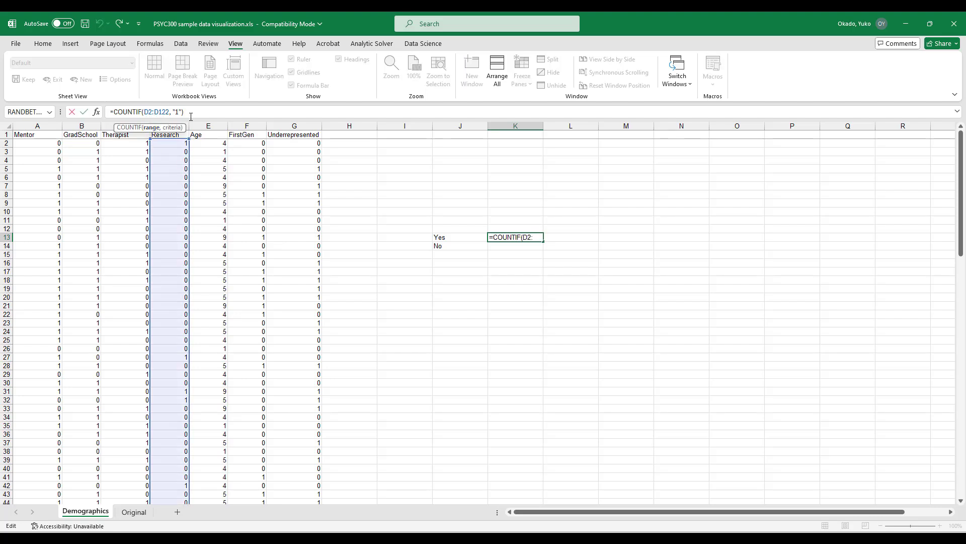
key("F4")
left_click(170, 113)
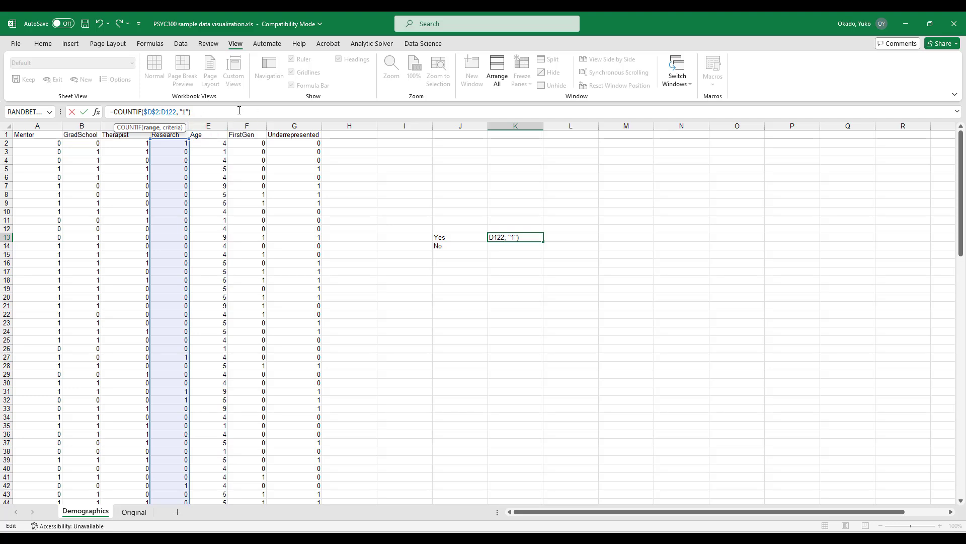
key("F4")
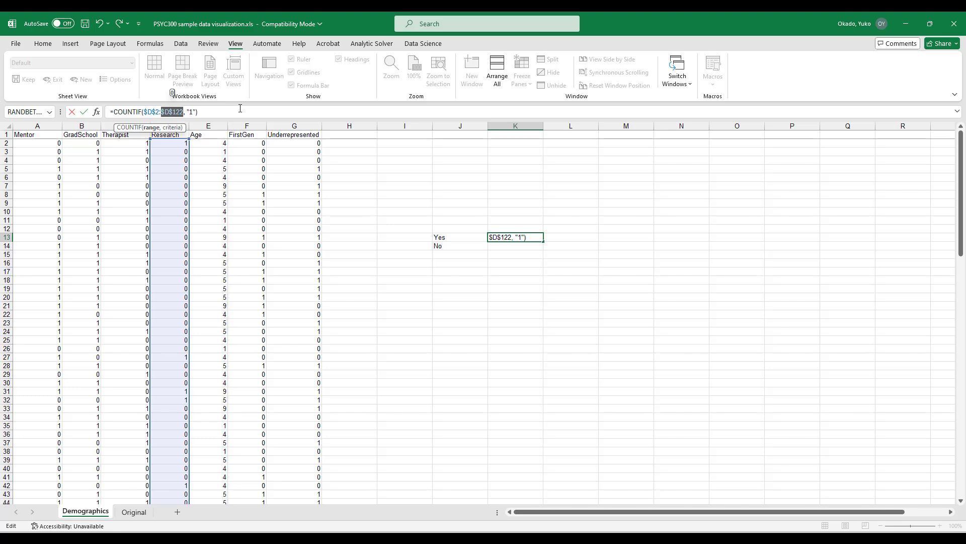
key("Return")
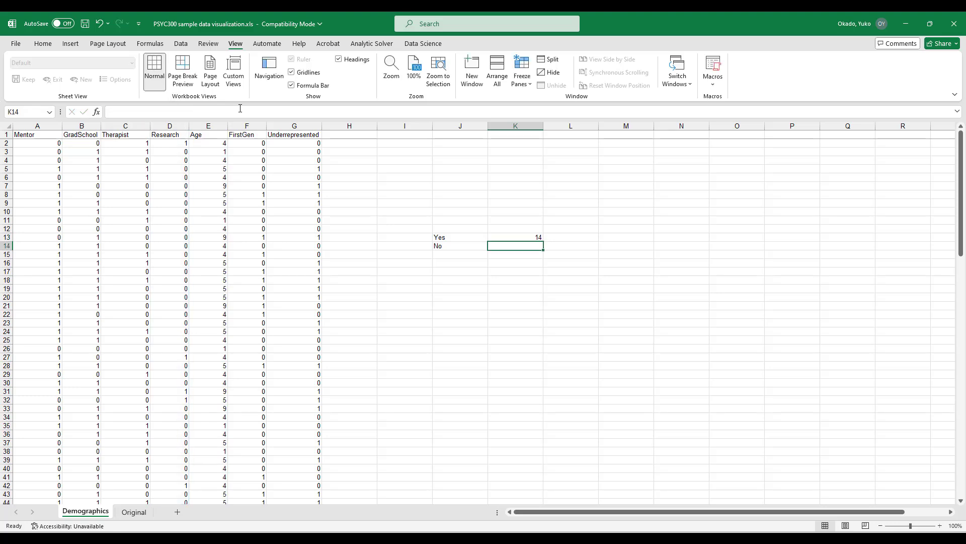
Copy the K13 count formula down to K14 beside the No label.
key("Up")
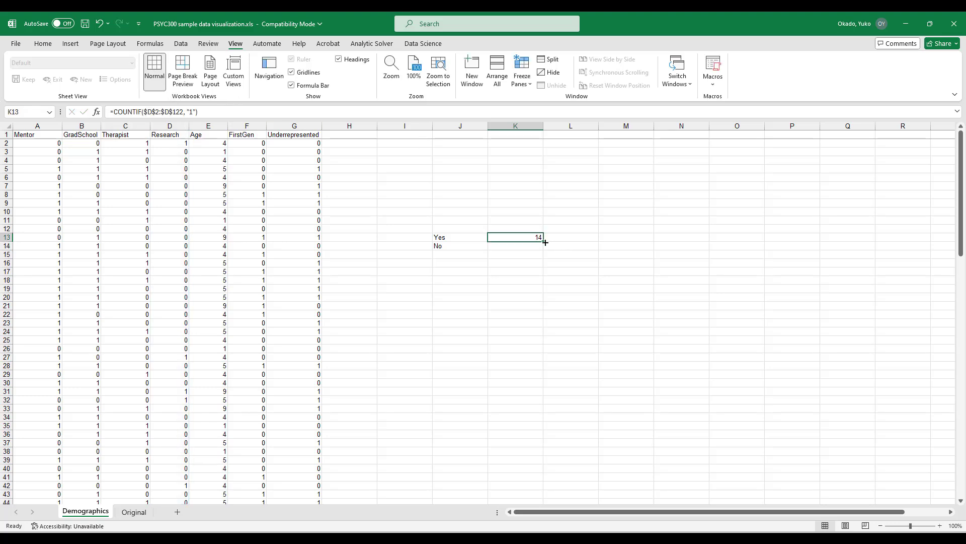
key("ctrl+c")
key("Down")
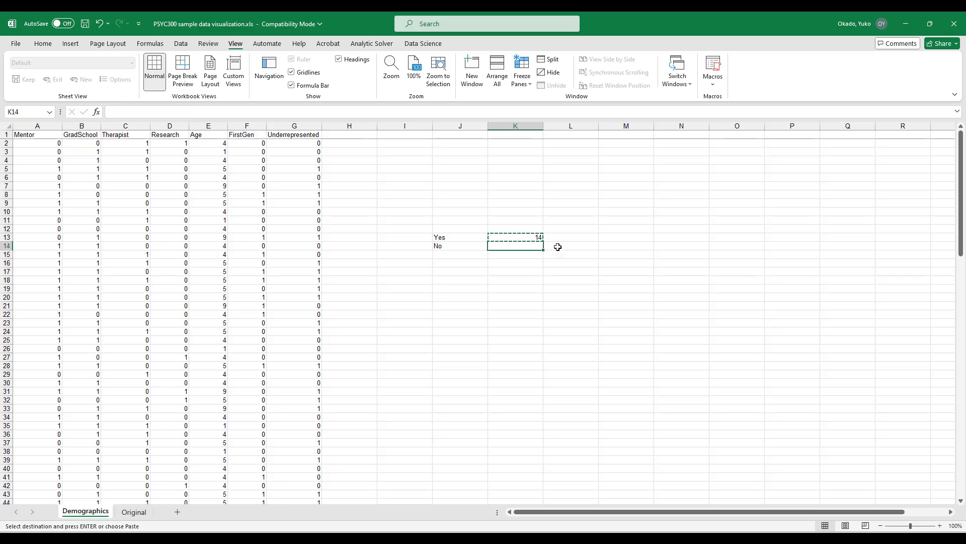
left_click(542, 240)
left_click_drag(543, 241, 543, 247)
left_click(534, 246)
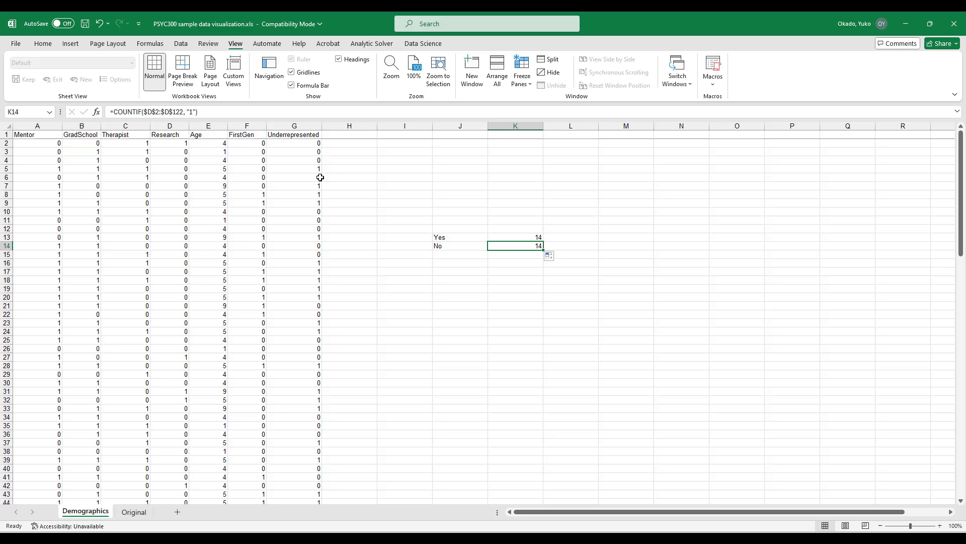
Change the criterion in K14 to "0" so the formula counts the Research responses coded as No.
left_click(192, 112)
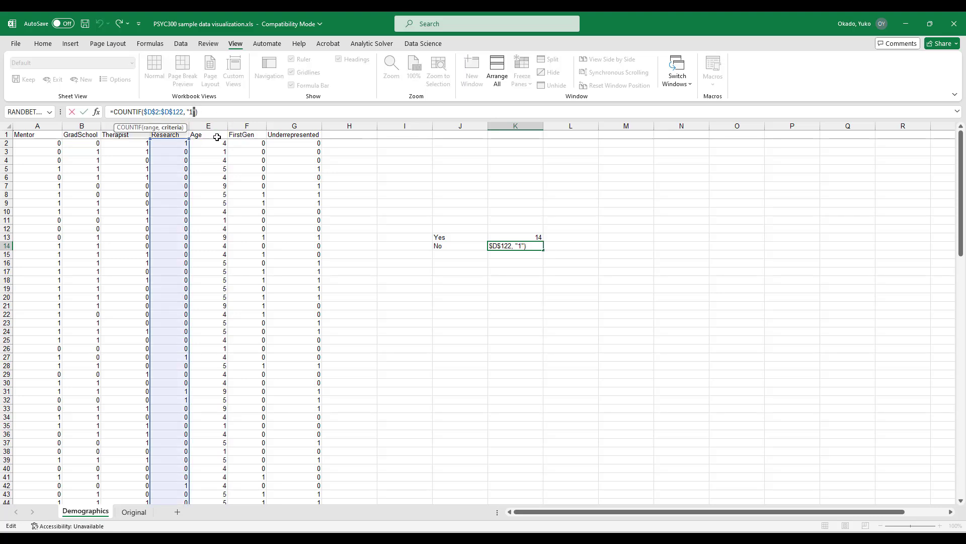
key("BackSpace")
type("0")
key("Return")
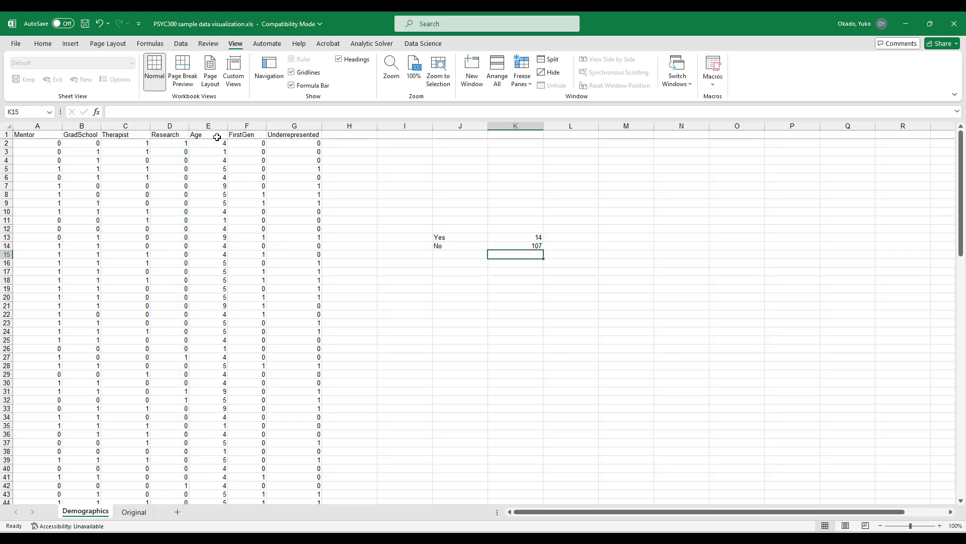
left_click(528, 246)
left_click(520, 263)
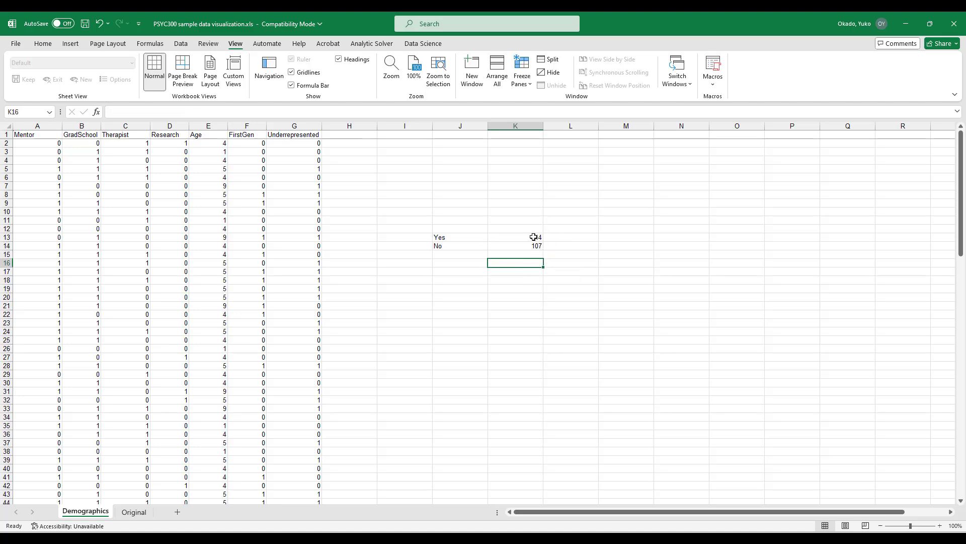
Enter the column headers n in K12 and % in L12, and the row label Total N in J15.
left_click(517, 228)
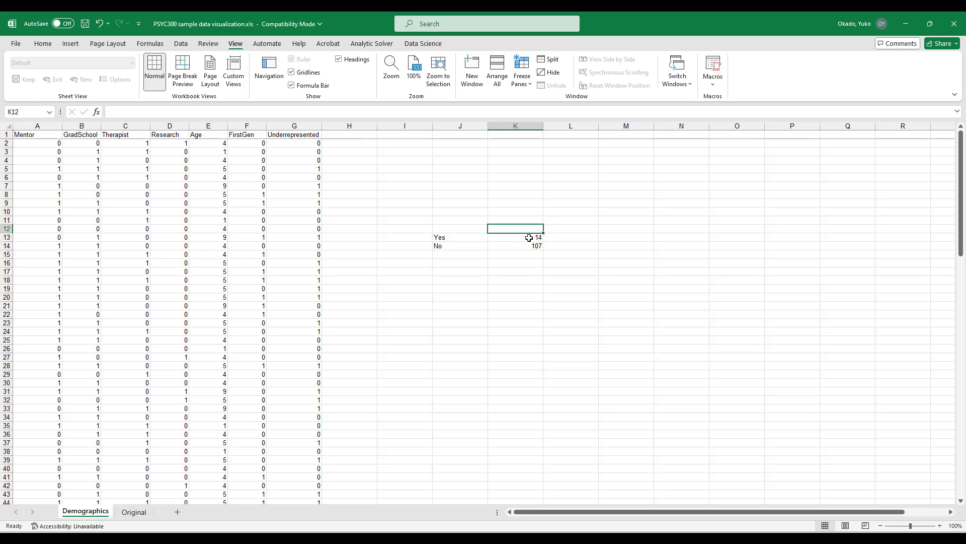
type("n")
key("Tab")
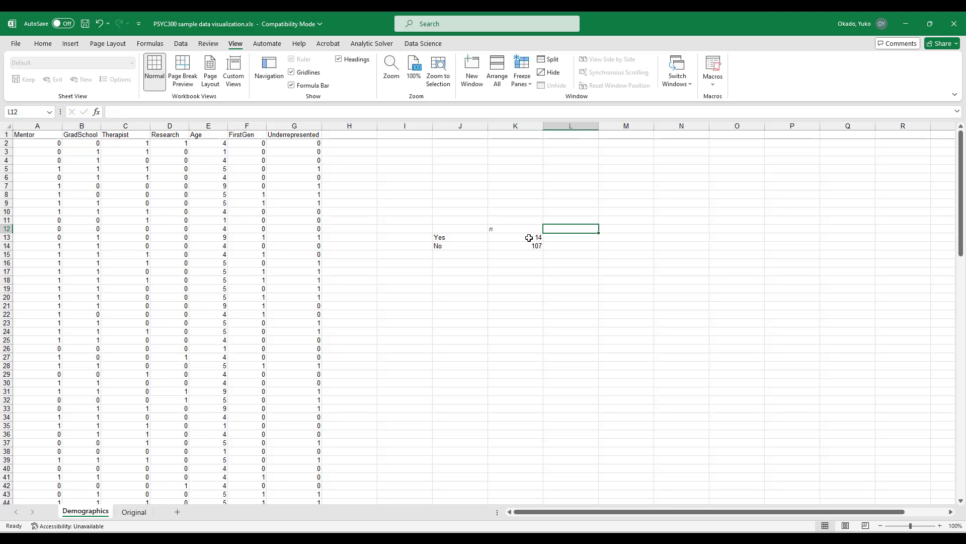
type("%")
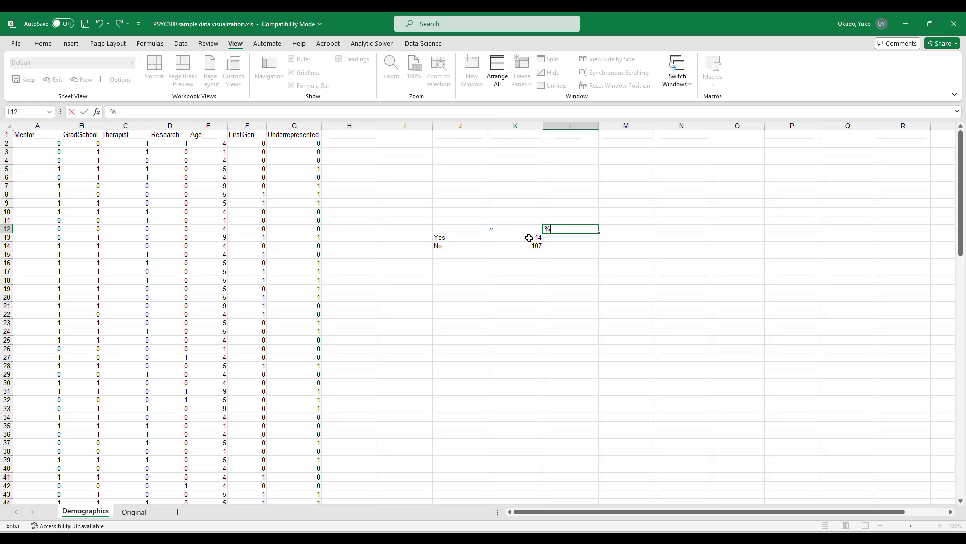
key("Return")
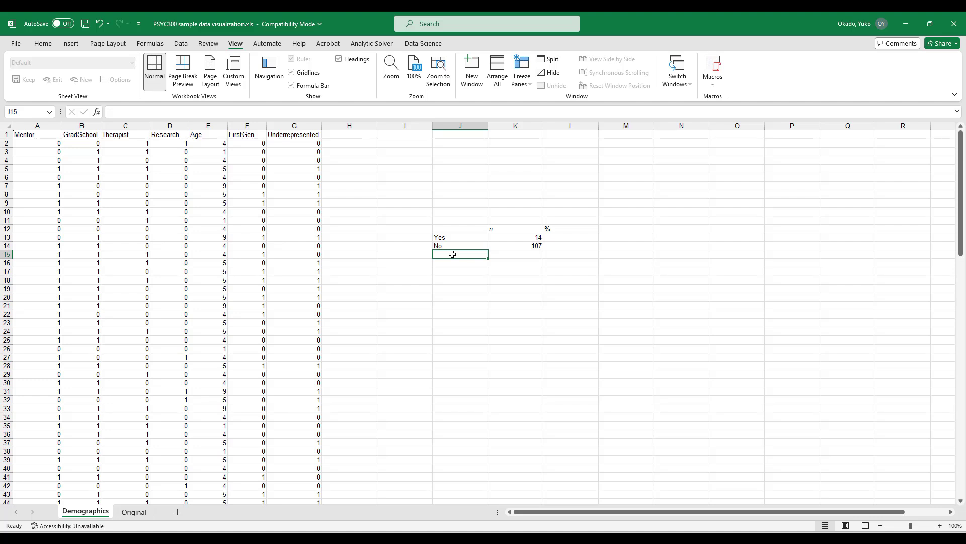
type("Total N")
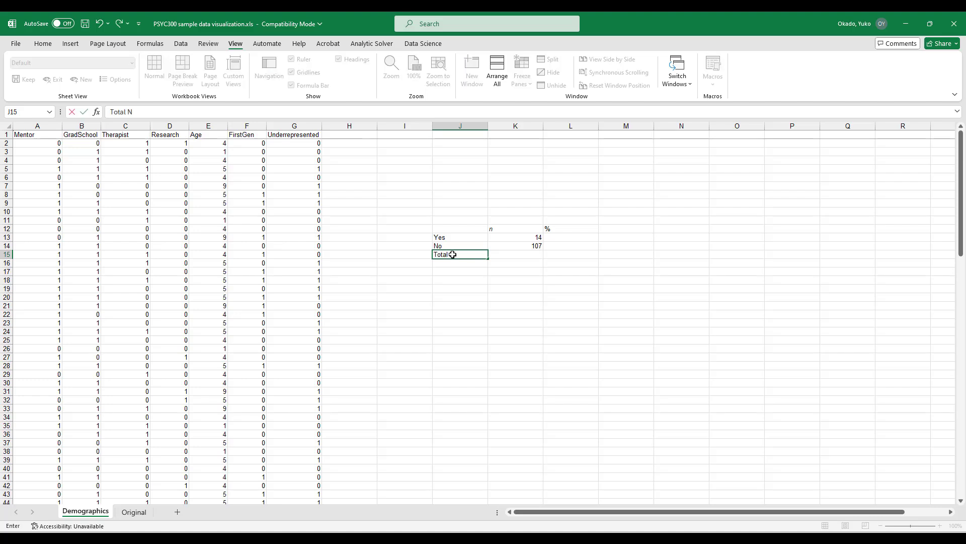
key("Tab")
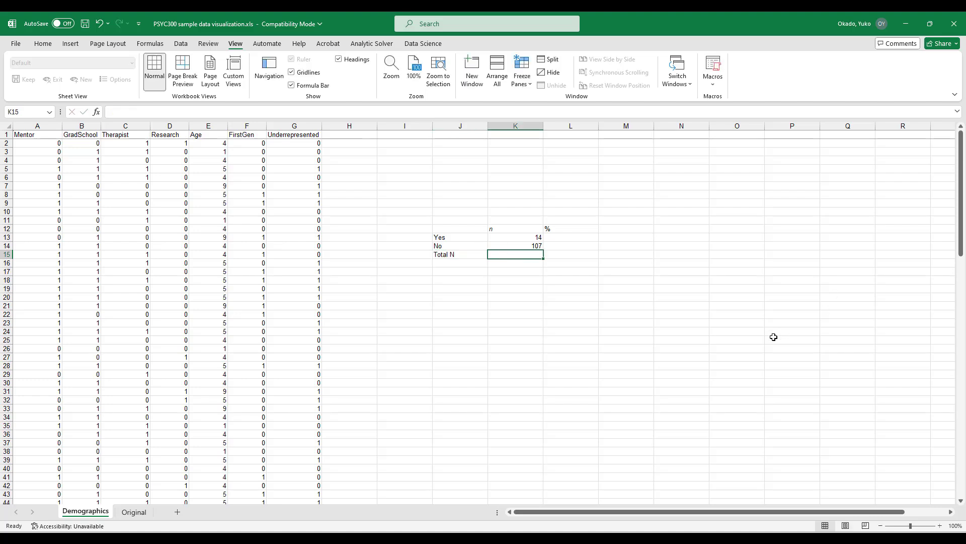
Try totalling the Research responses in K15 with =COUNT(D2:D122), and clear the cell.
type("=")
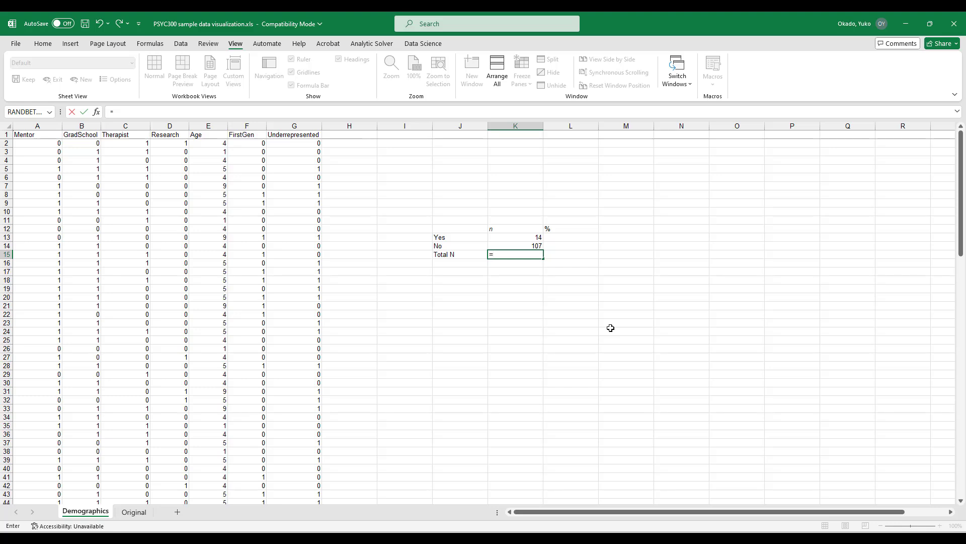
type("count(")
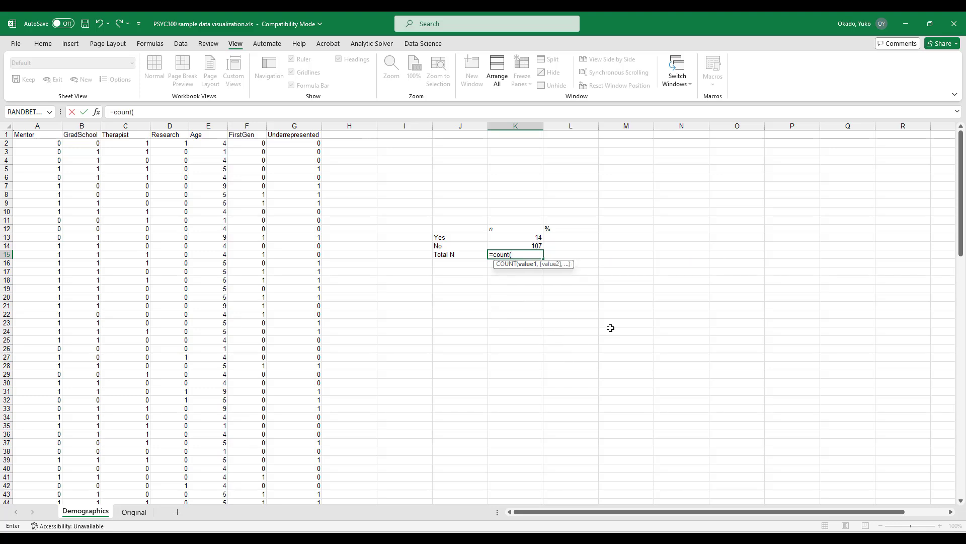
key("BackSpace")
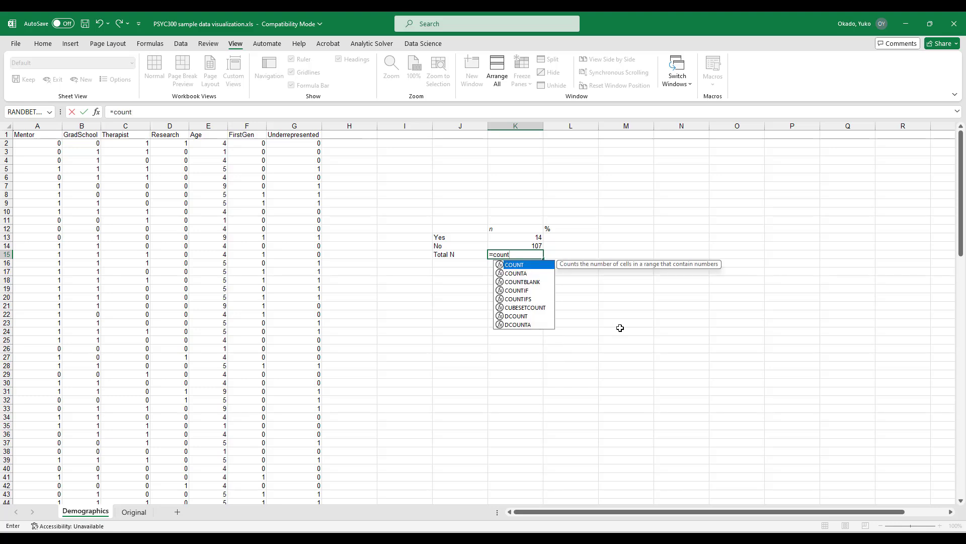
left_click(522, 254)
type("(")
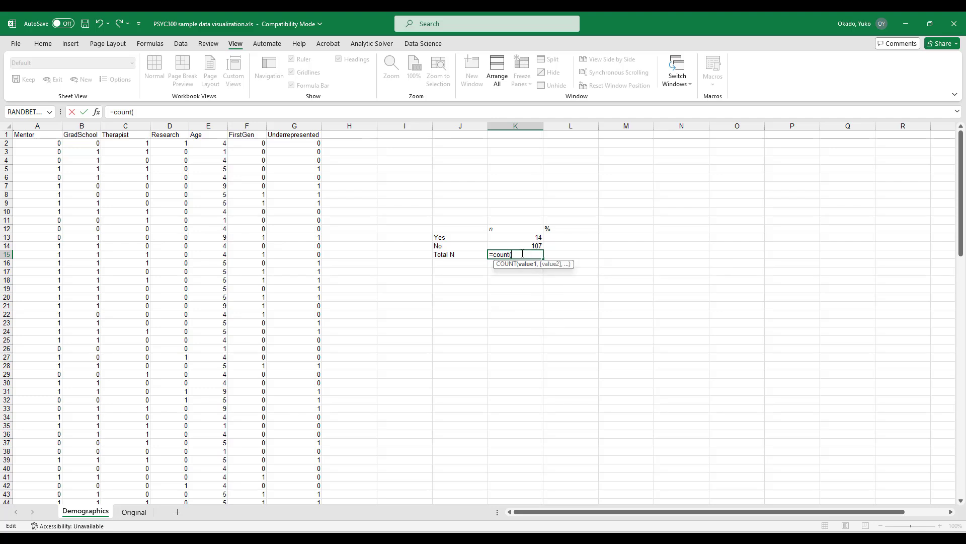
type("d:2:d122)")
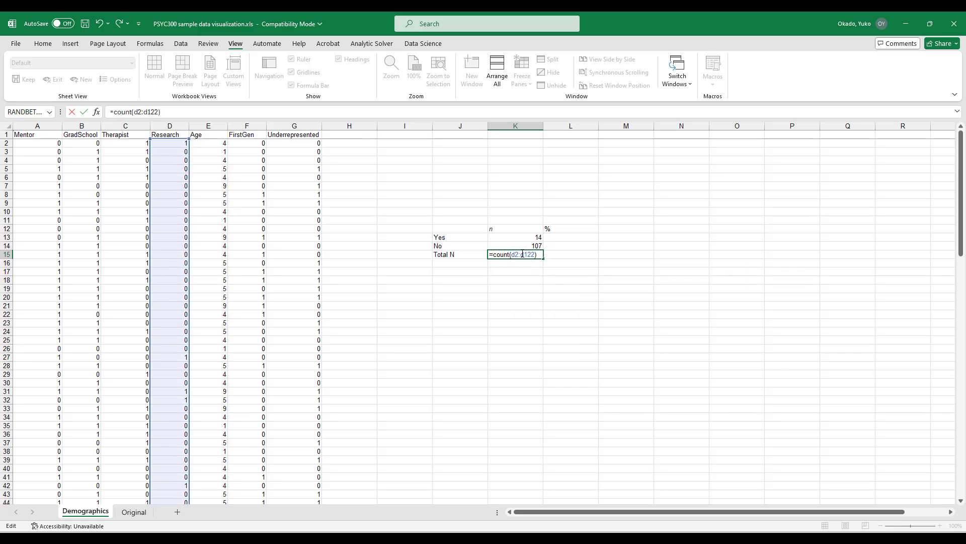
key("Return")
left_click(522, 253)
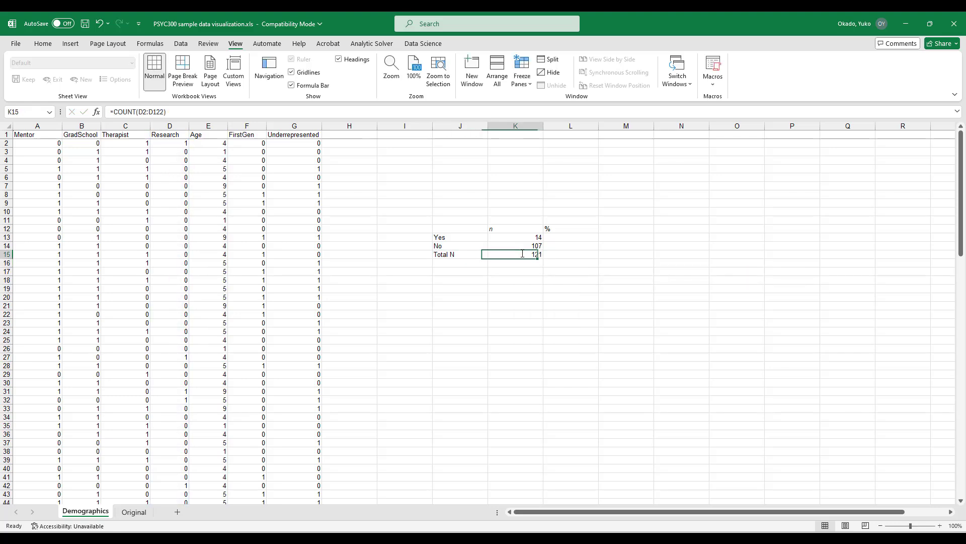
key("Delete")
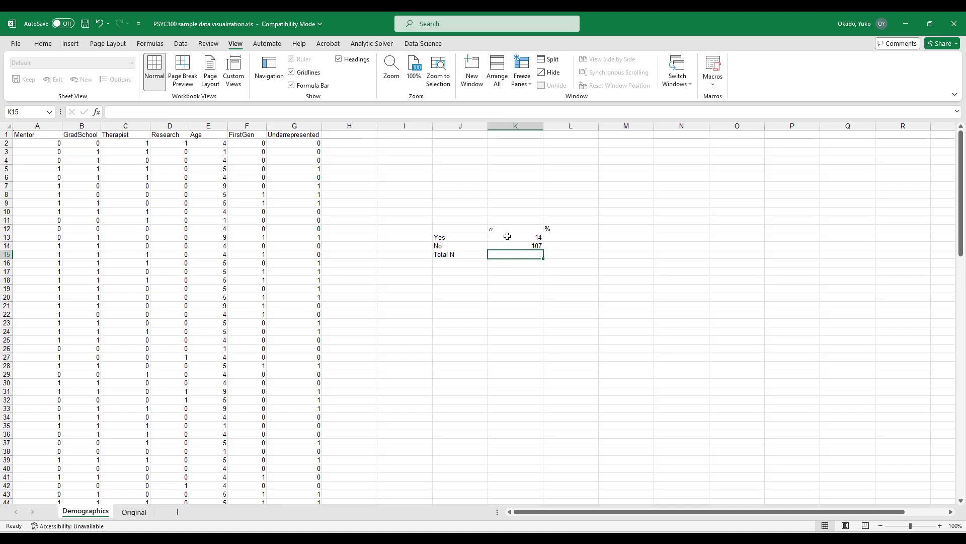
Total the Yes and No counts in K15 with the formula =K13+K14.
type("=")
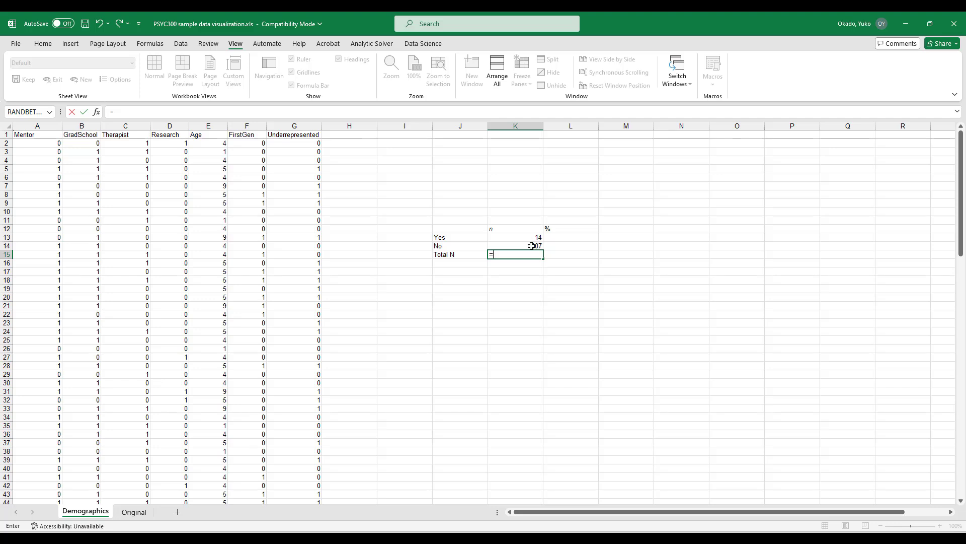
left_click(531, 237)
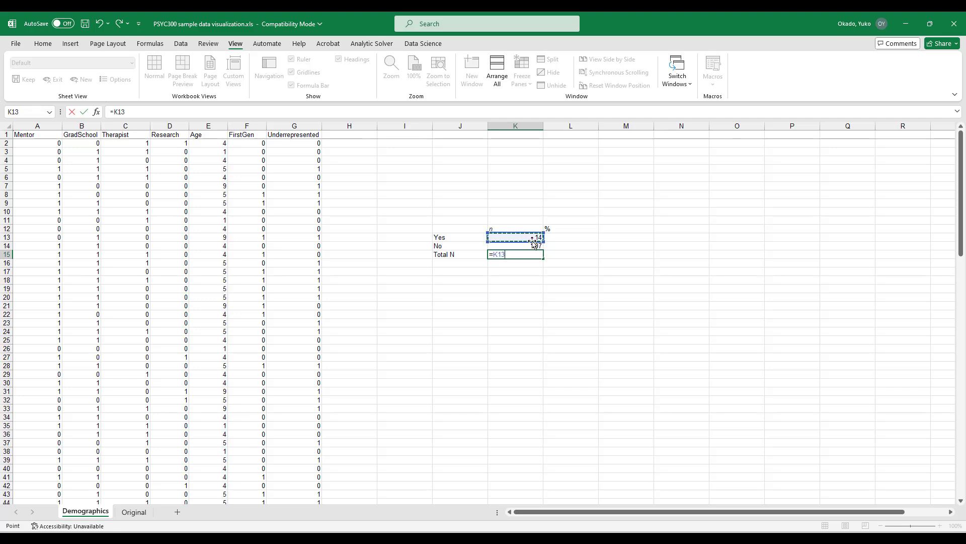
type("+")
left_click(536, 246)
key("Return")
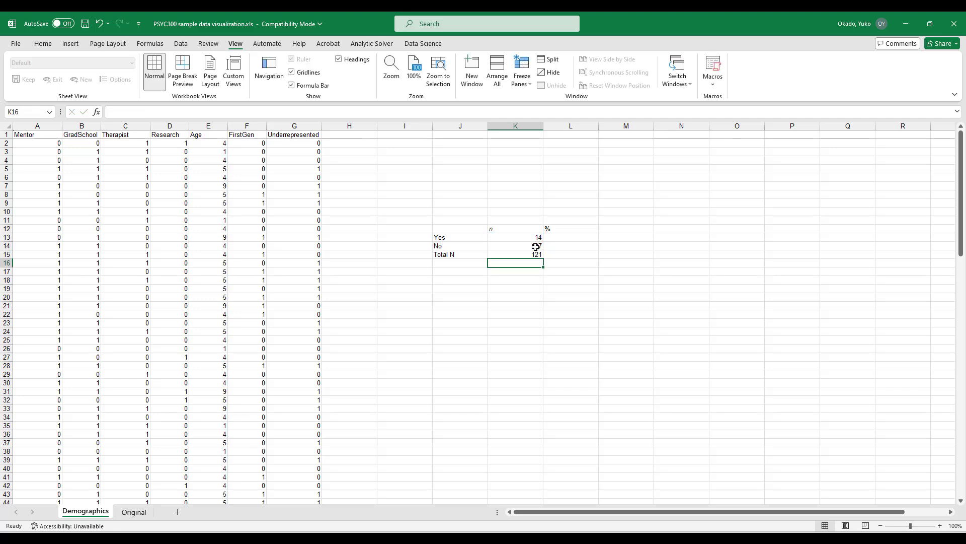
left_click(519, 254)
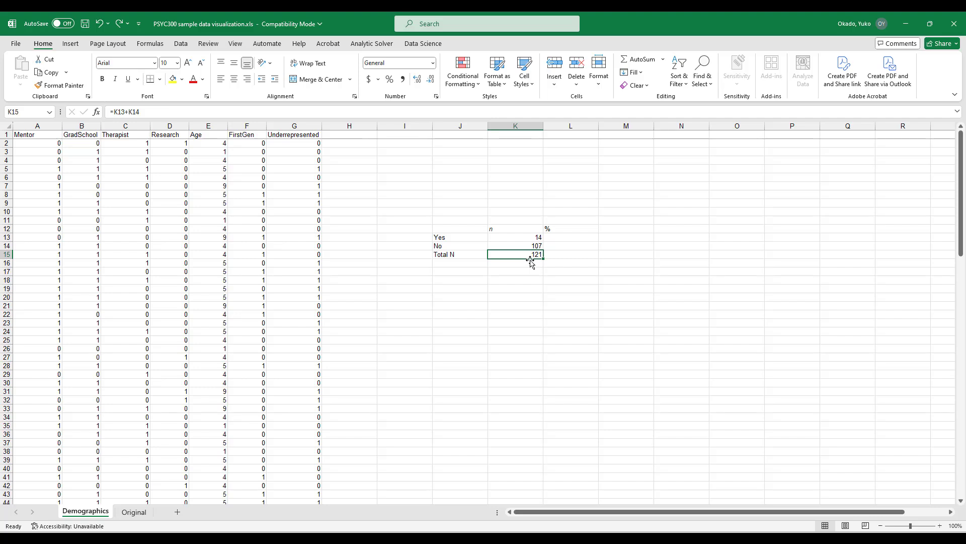
Calculate the Yes proportion in L13 under the % header with the formula =K13/K15.
left_click(235, 43)
left_click(565, 237)
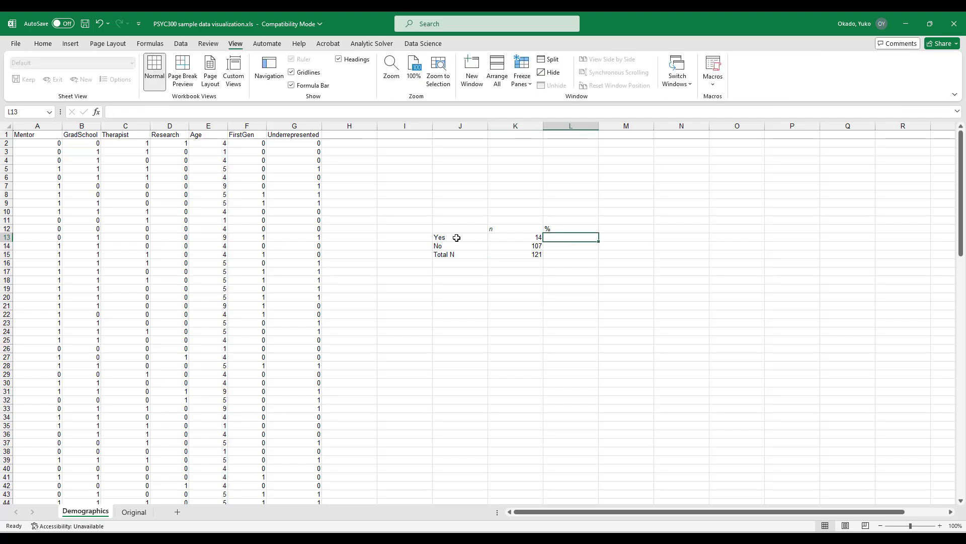
type("=")
left_click(519, 238)
type("*")
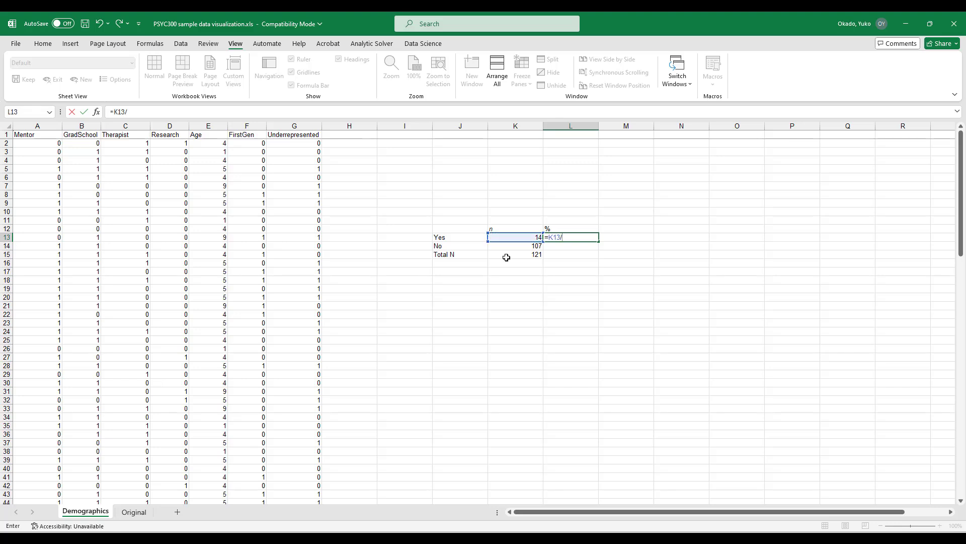
left_click(514, 255)
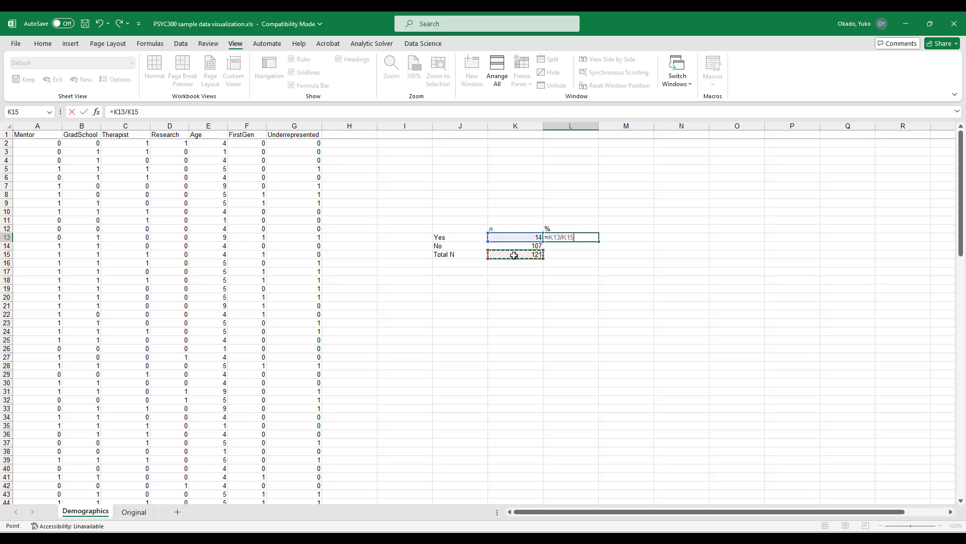
key("Return")
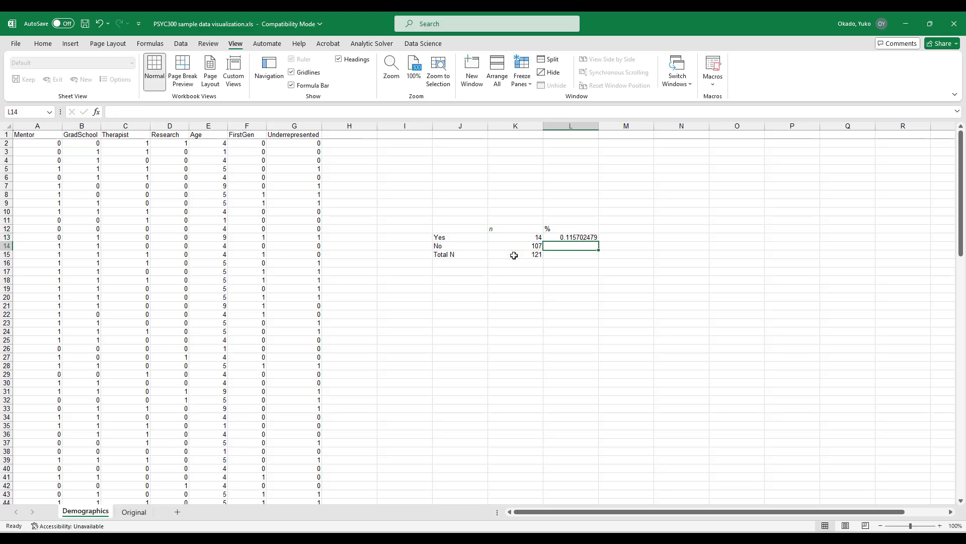
Copy the Yes proportion formula from L13 into L14 for the No row.
key("Up")
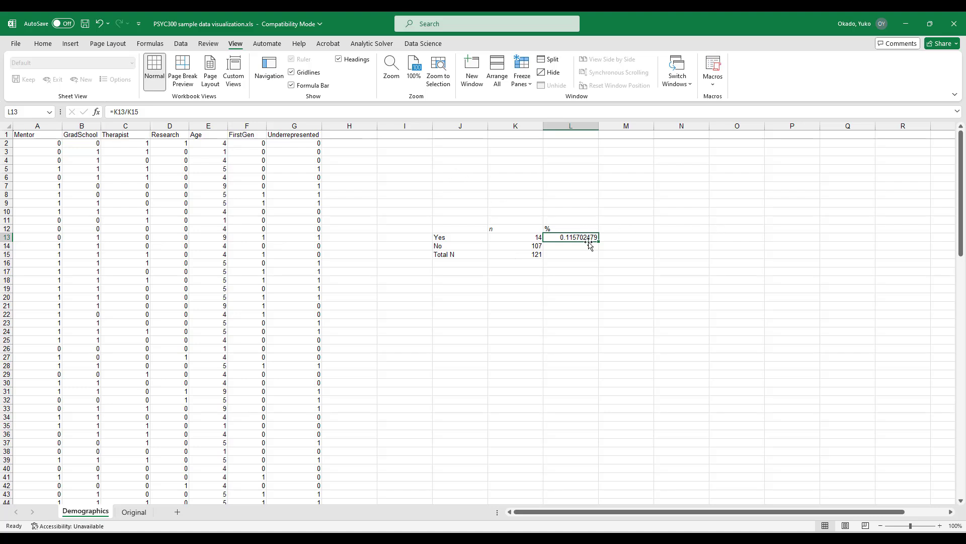
key("ctrl+c")
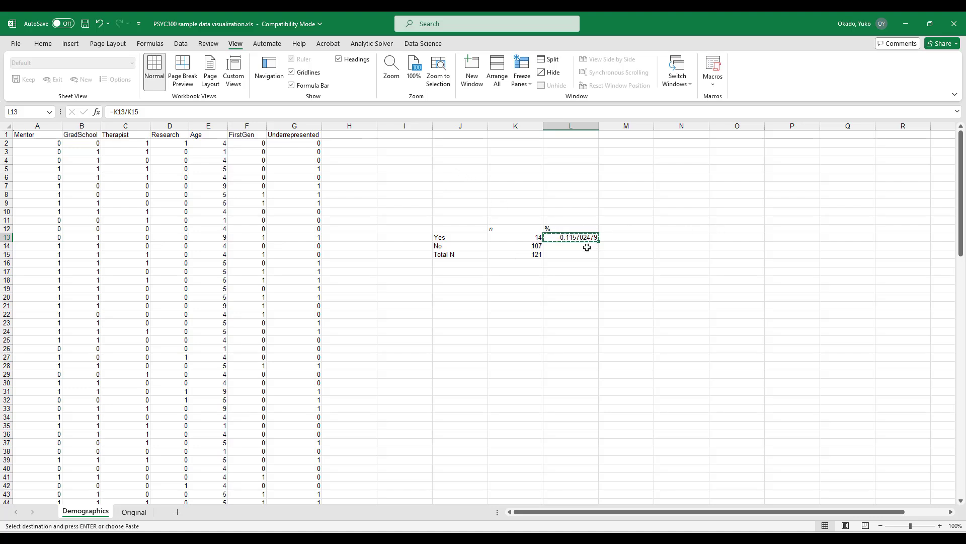
left_click(549, 248)
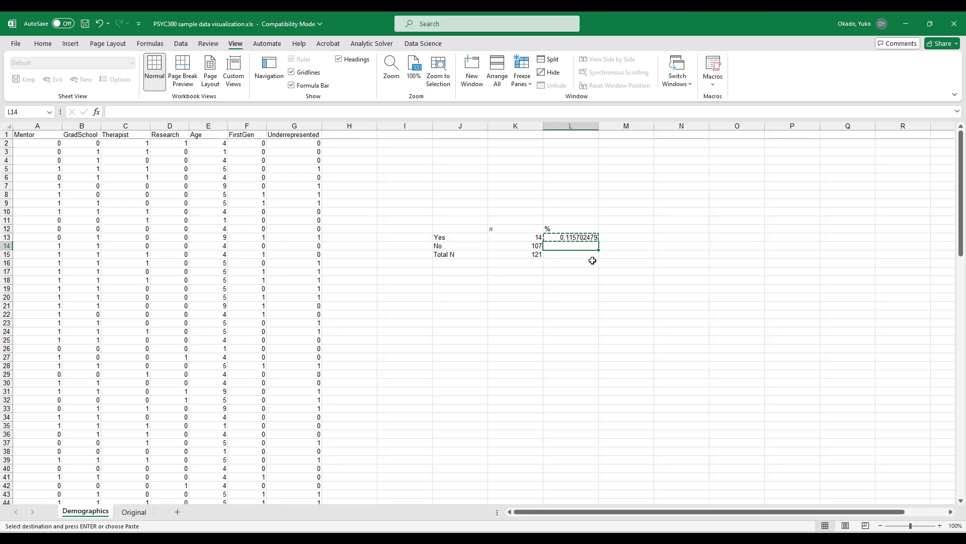
key("ctrl+v")
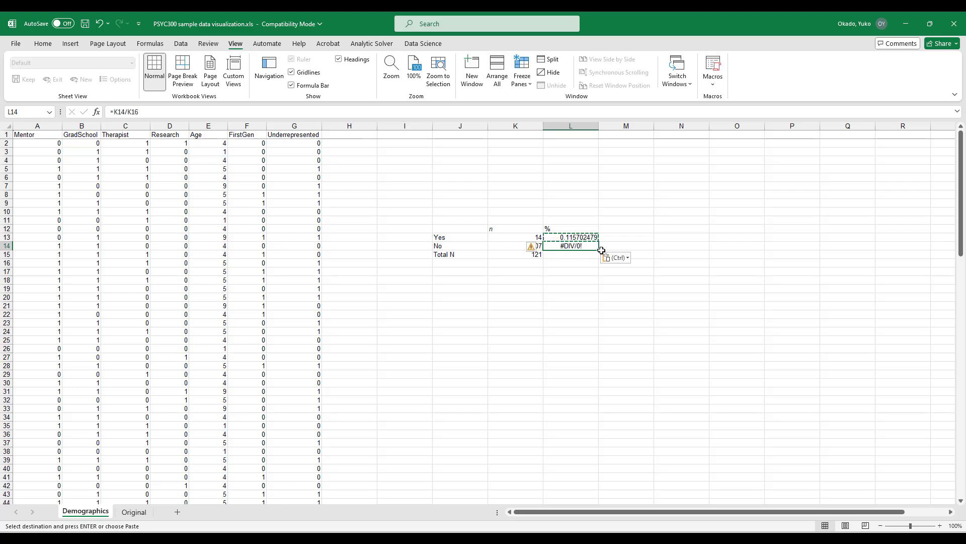
left_click(153, 113)
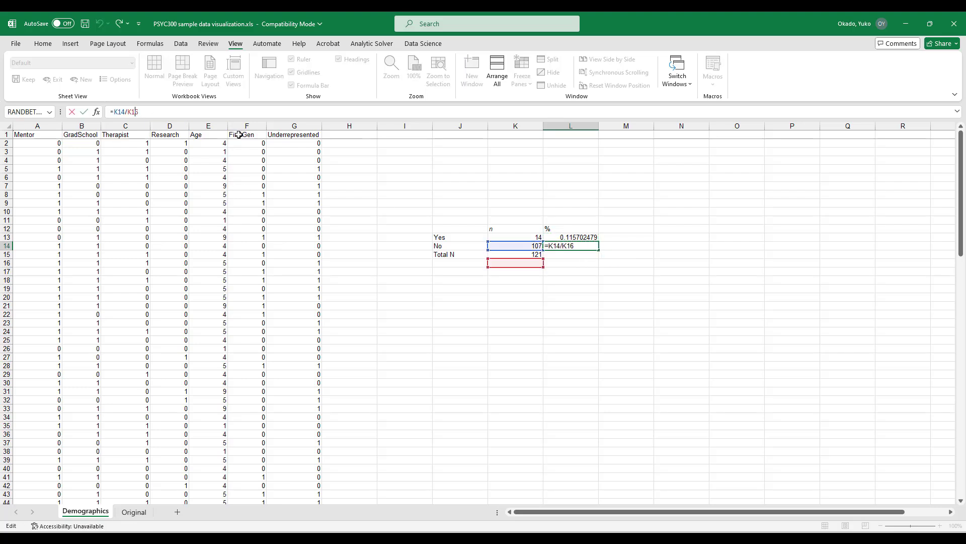
key("BackSpace")
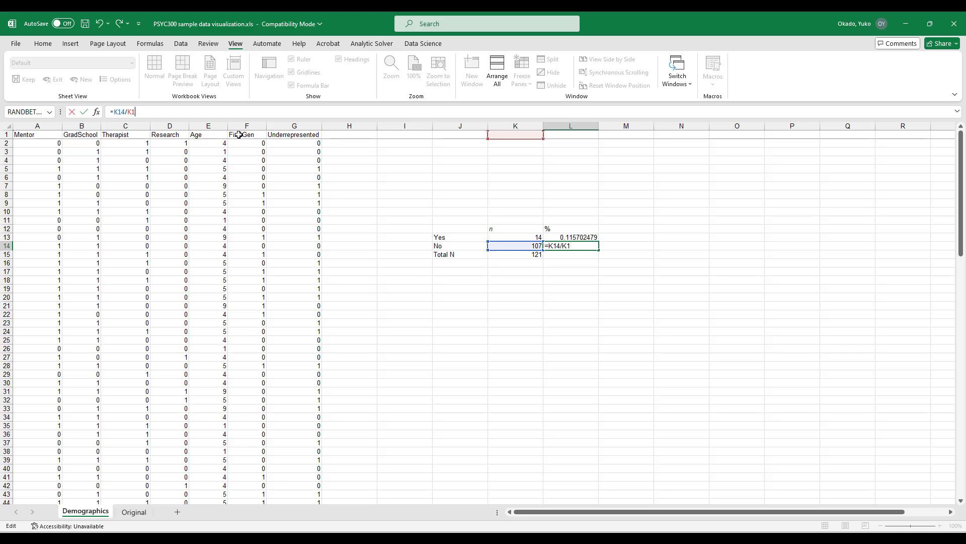
key("Escape")
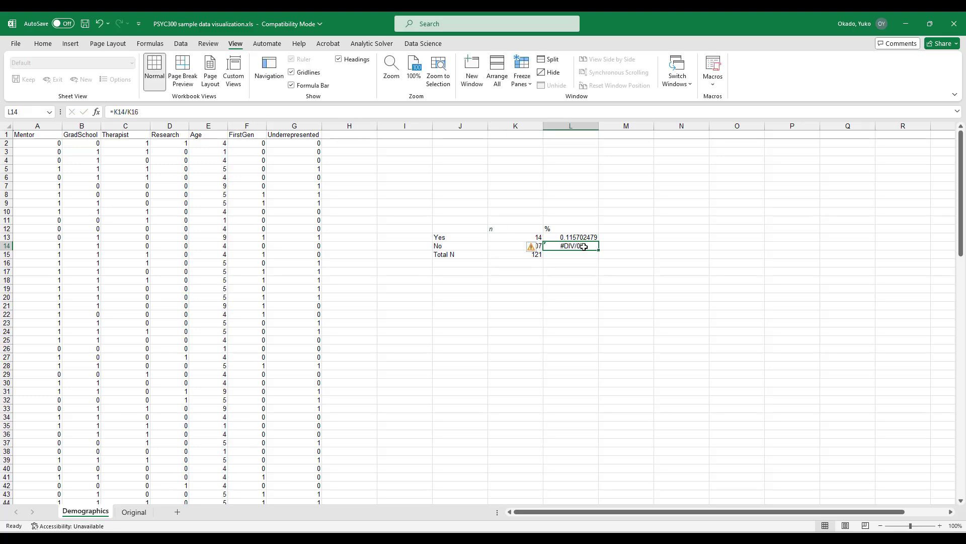
Correct the No proportion formula in L14 to =K14/K15 so it divides by the Total N cell.
left_click(183, 113)
key("BackSpace")
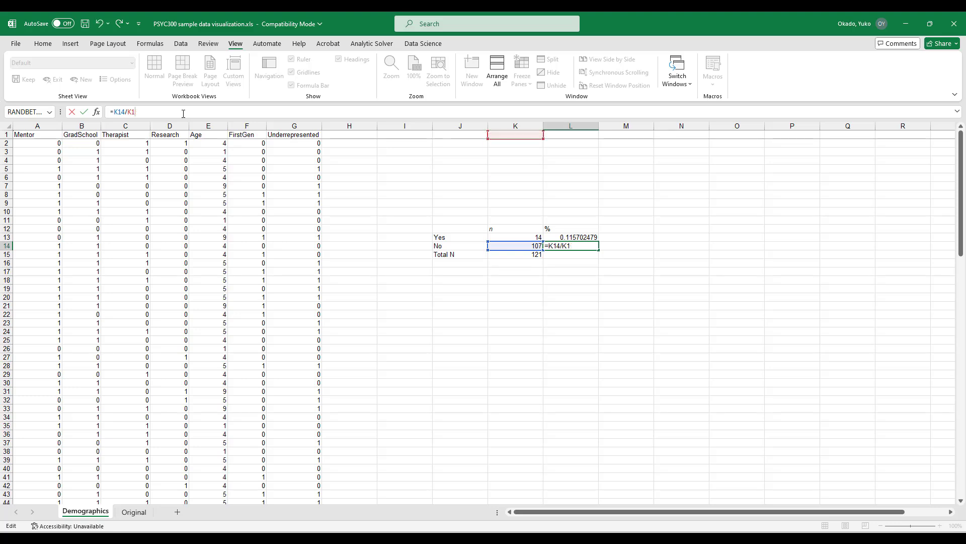
type("5")
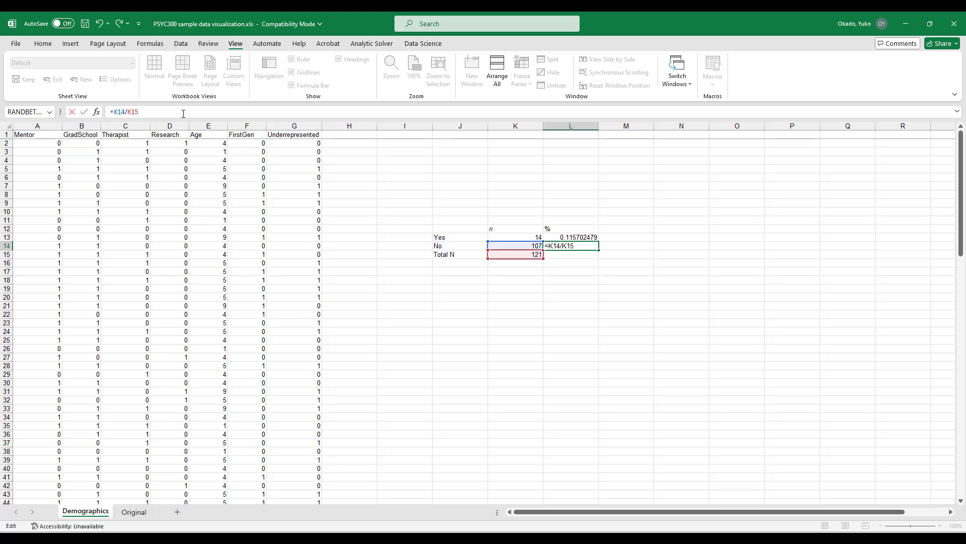
key("Return")
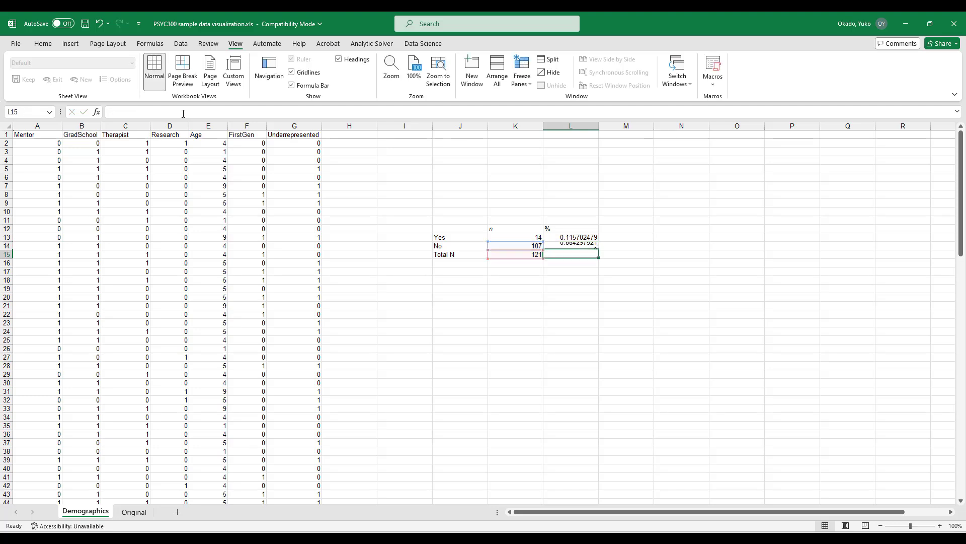
Format the Yes and No proportions in L13:L14 as percentages with one decimal place.
key("Up")
key("Up")
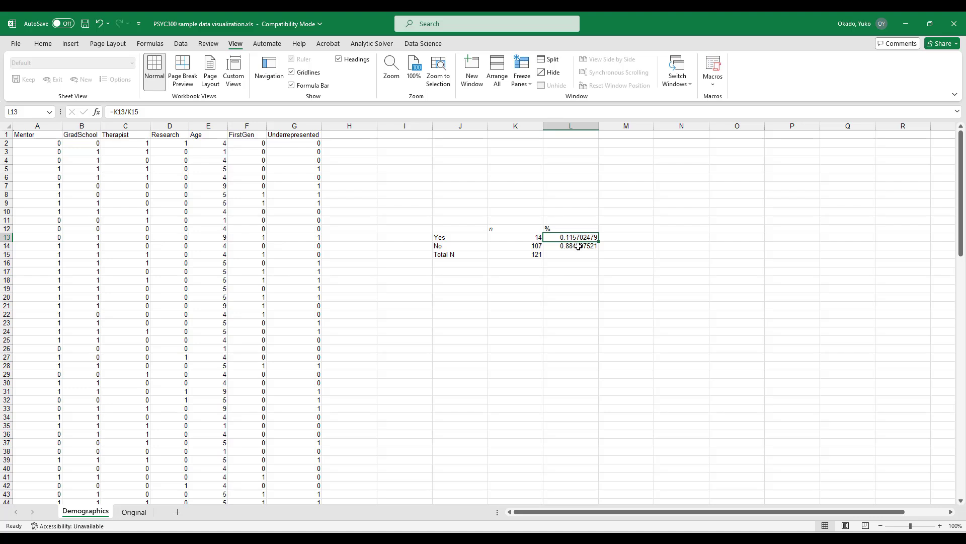
left_click_drag(573, 238, 574, 245)
left_click(42, 44)
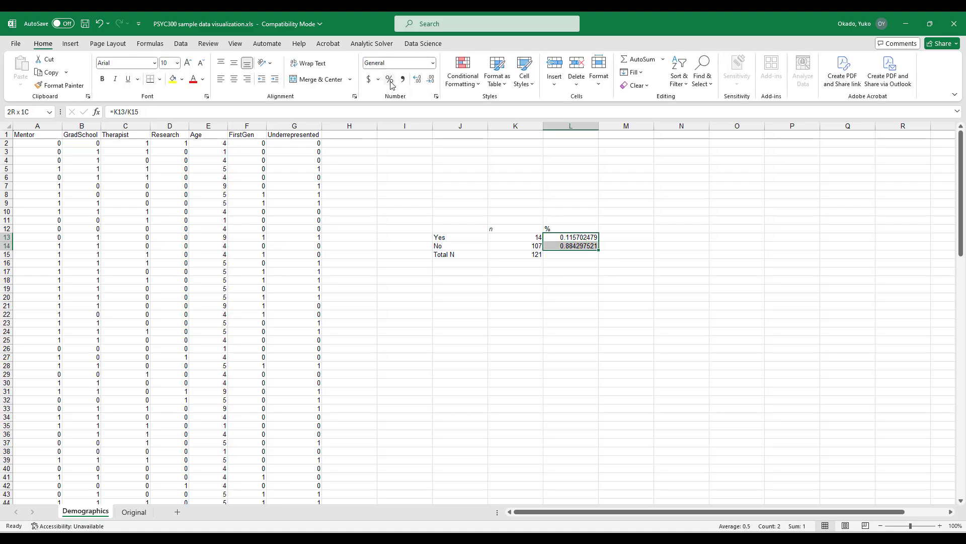
left_click(578, 238)
left_click_drag(581, 241, 580, 246)
left_click(433, 62)
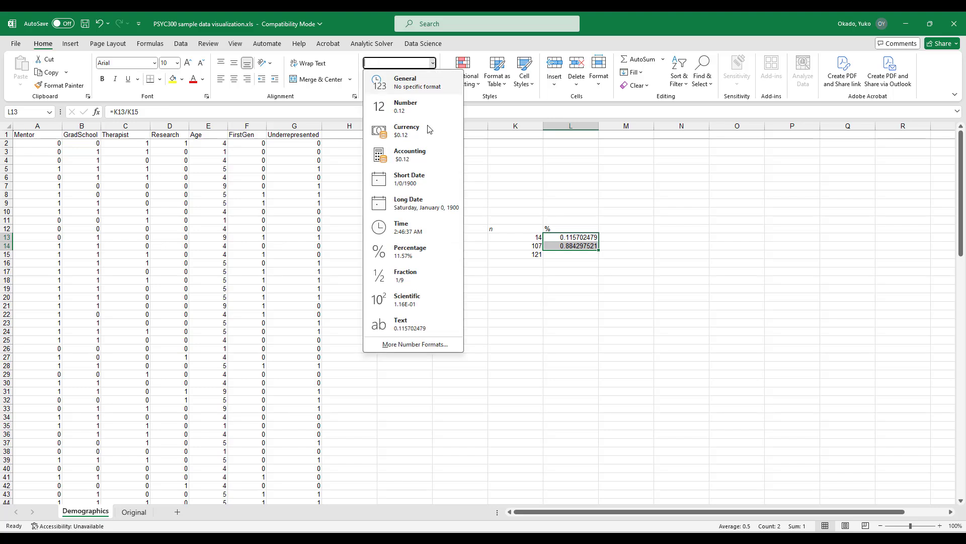
left_click(410, 251)
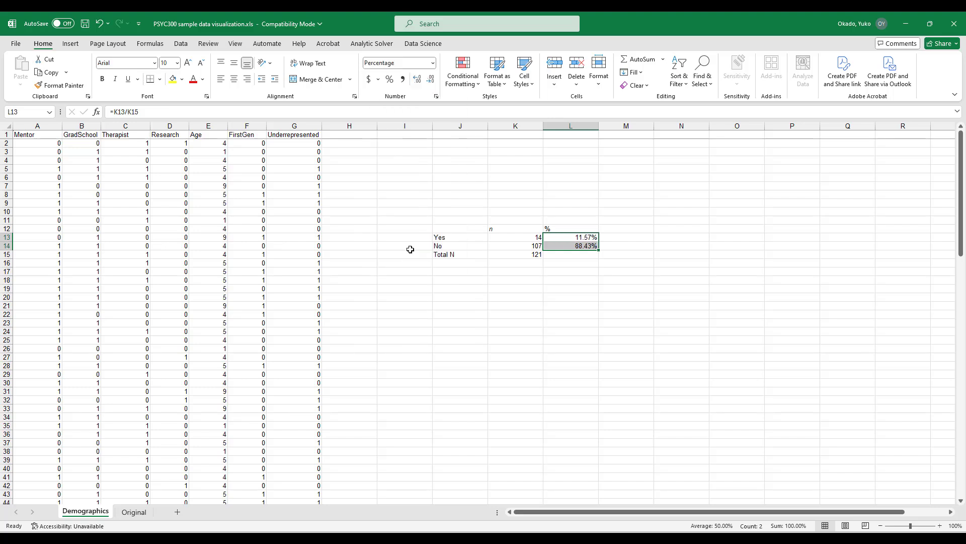
left_click(433, 81)
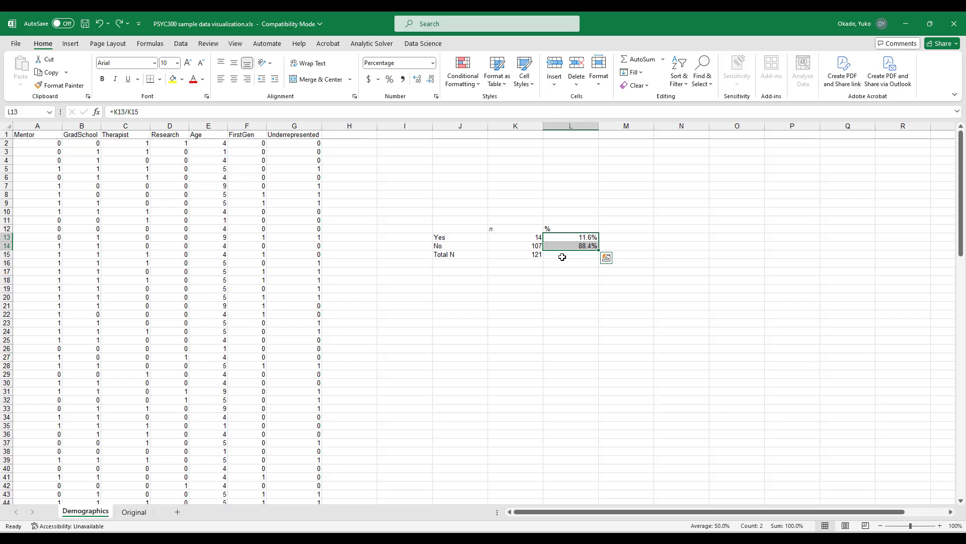
left_click(527, 263)
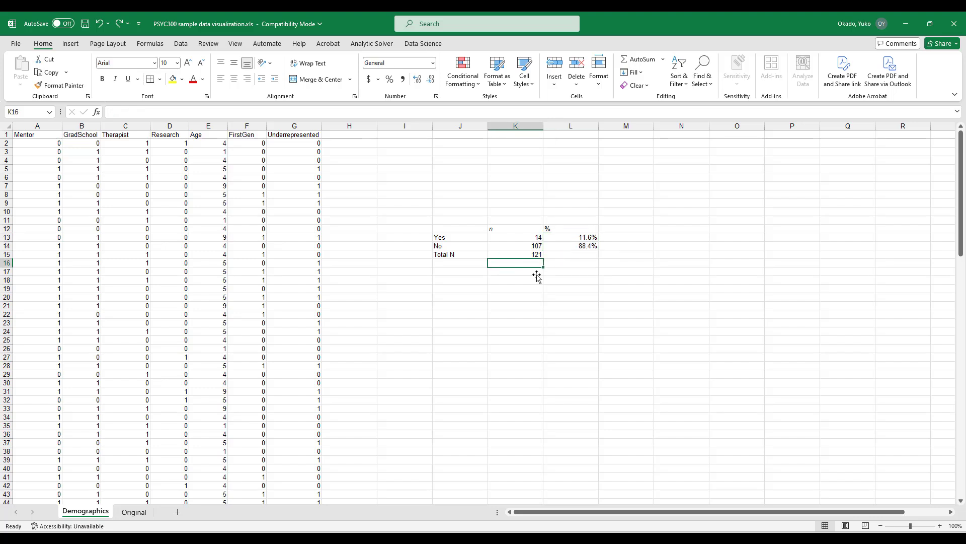
left_click_drag(516, 227, 556, 248)
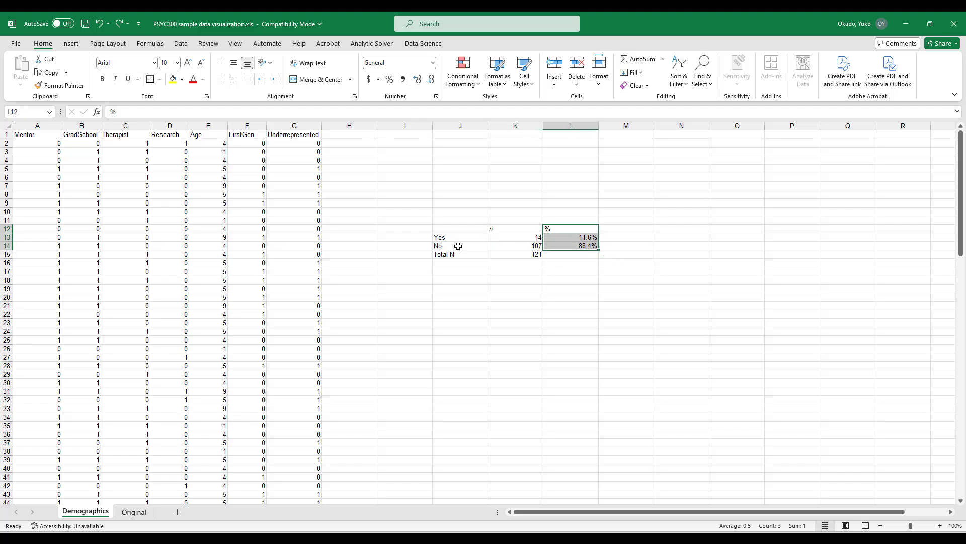
left_click(526, 270)
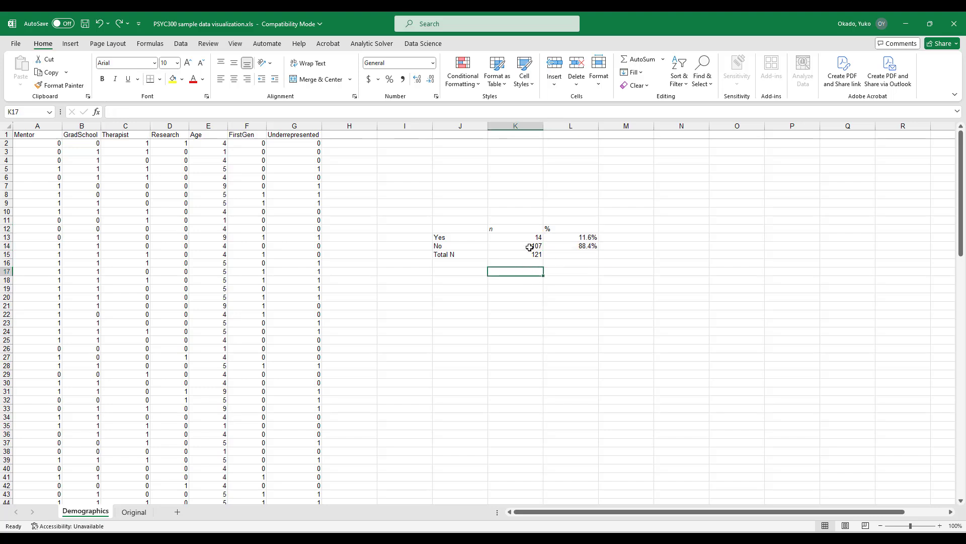
Insert a 2-D pie chart of the Yes and No counts in J13:K14 and place it just below the frequency table.
left_click_drag(531, 247, 476, 237)
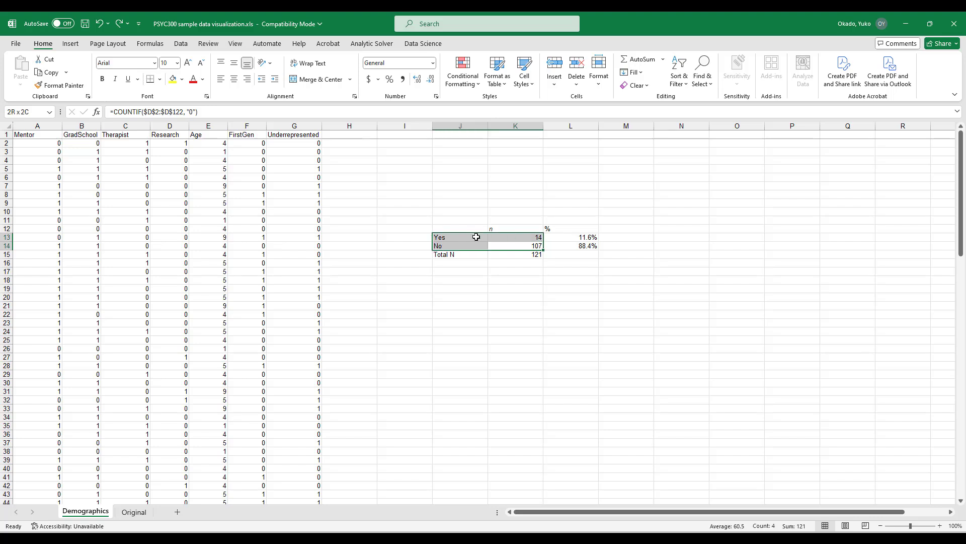
left_click_drag(476, 237, 475, 237)
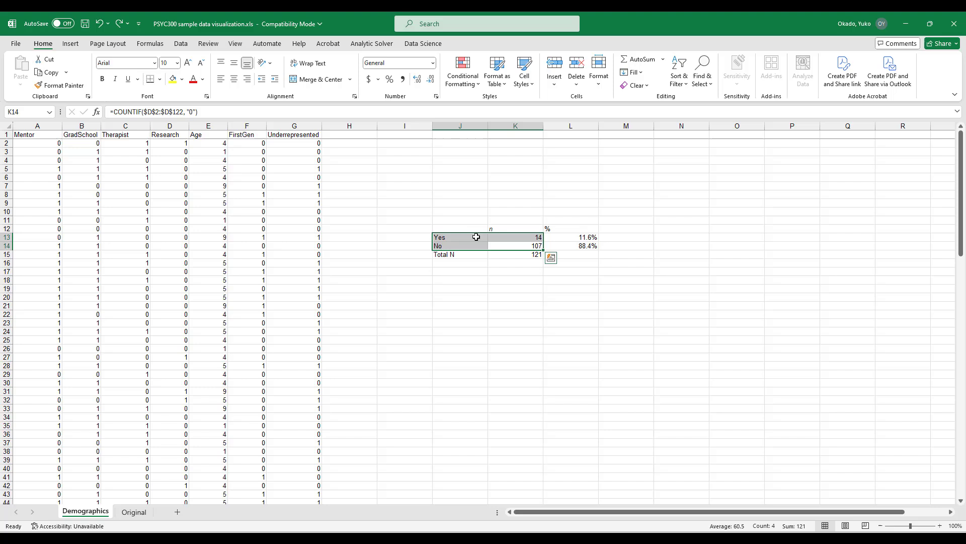
left_click(70, 44)
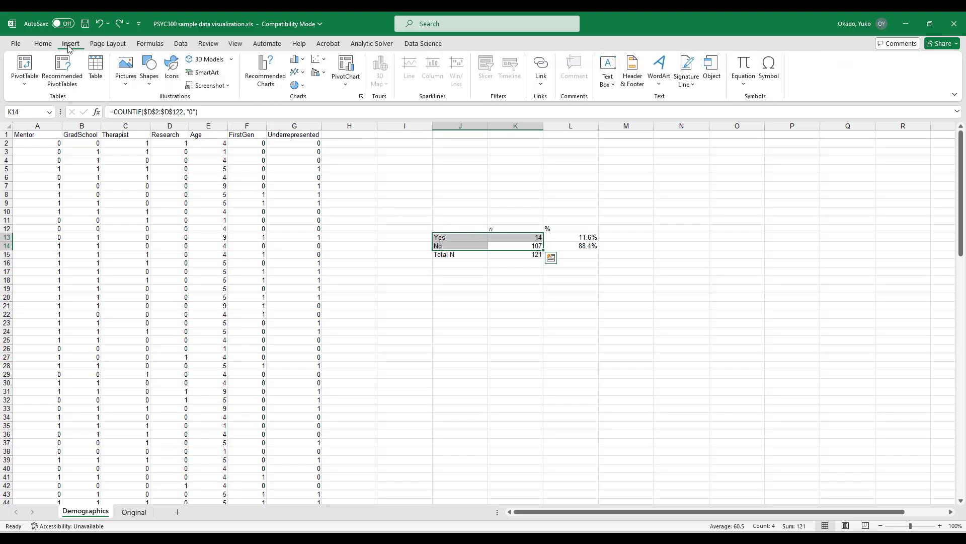
left_click(298, 86)
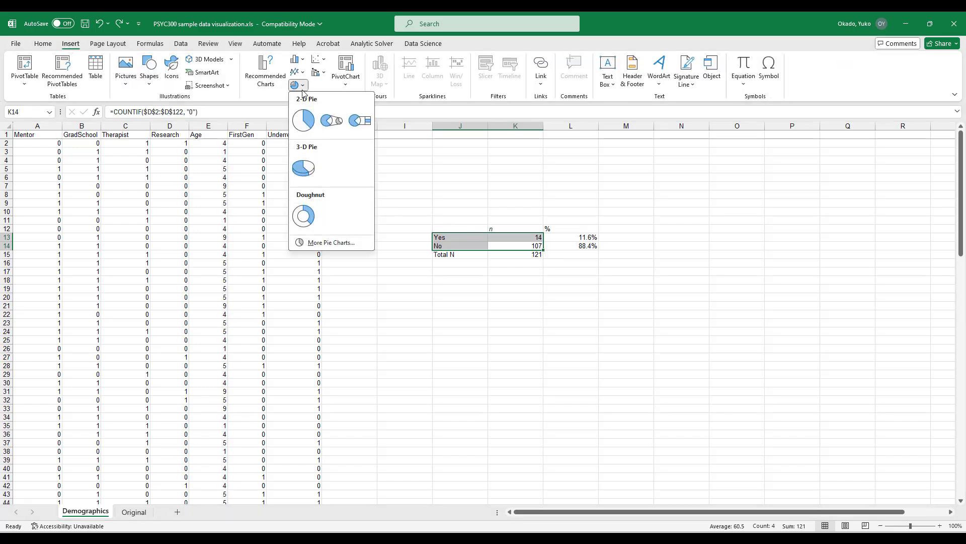
left_click(306, 129)
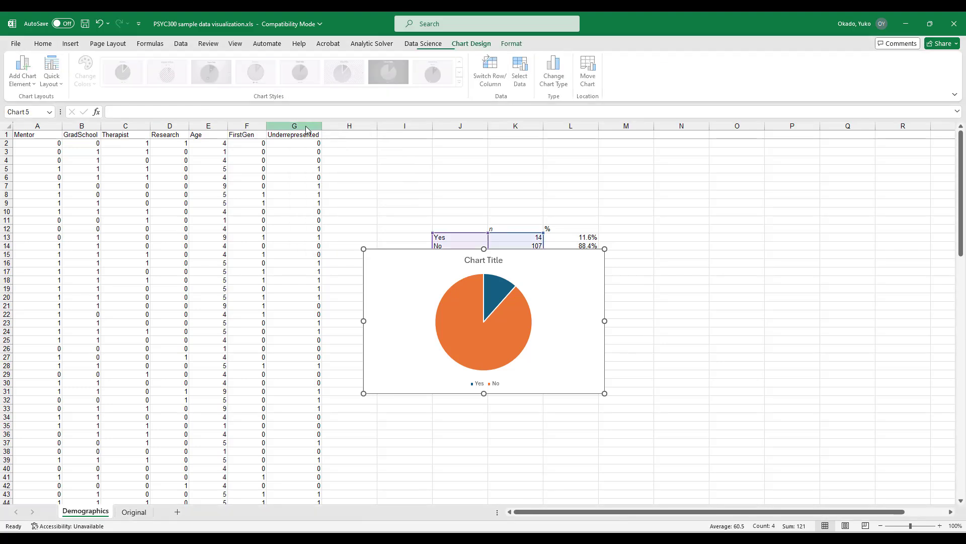
left_click_drag(575, 260, 545, 284)
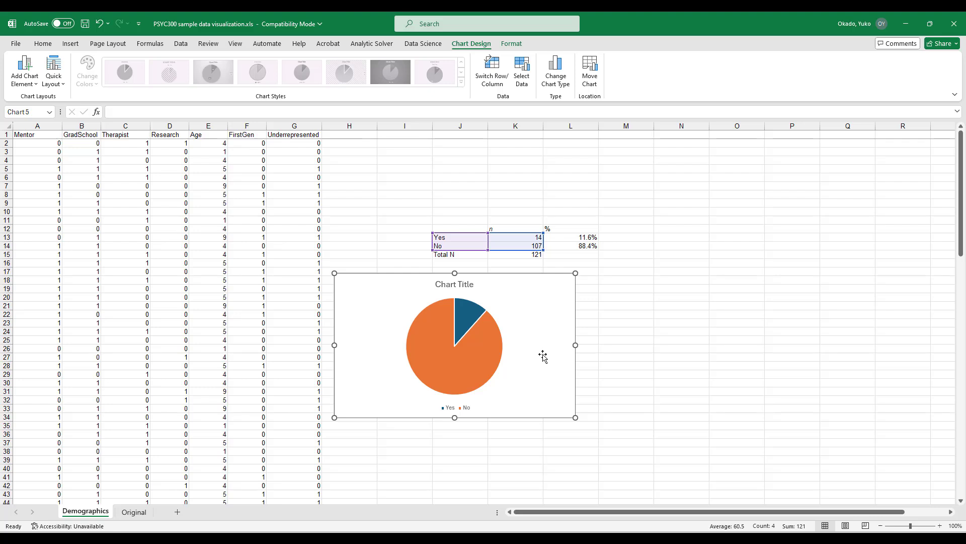
mouse_move(492, 362)
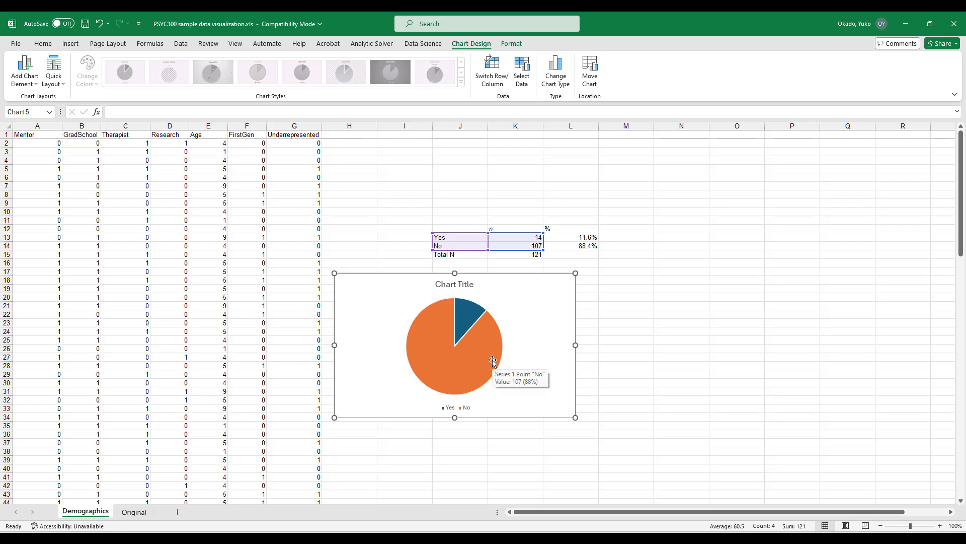
mouse_move(464, 319)
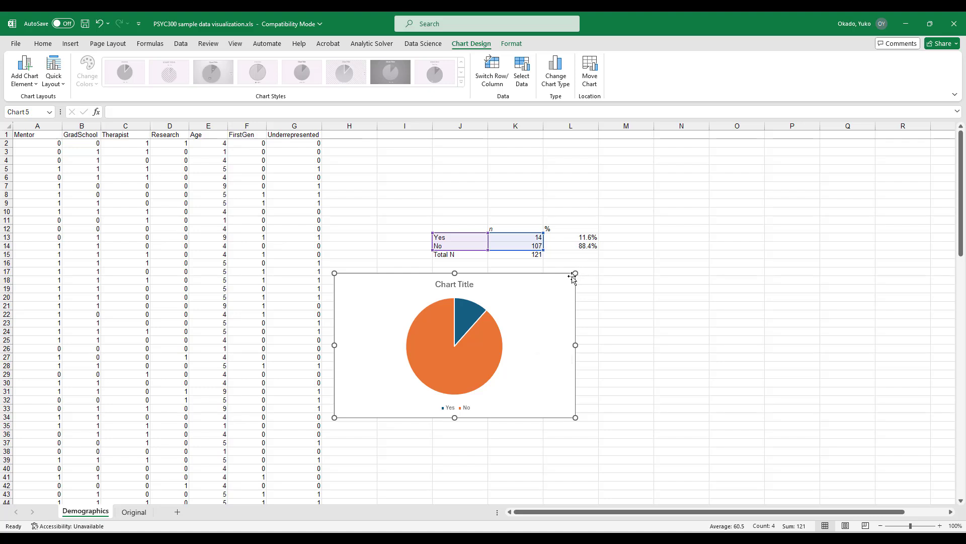
Insert a second 2-D pie chart from the labels J13:J14 and percentages L13:L14, and place it beside the first chart.
left_click(589, 246)
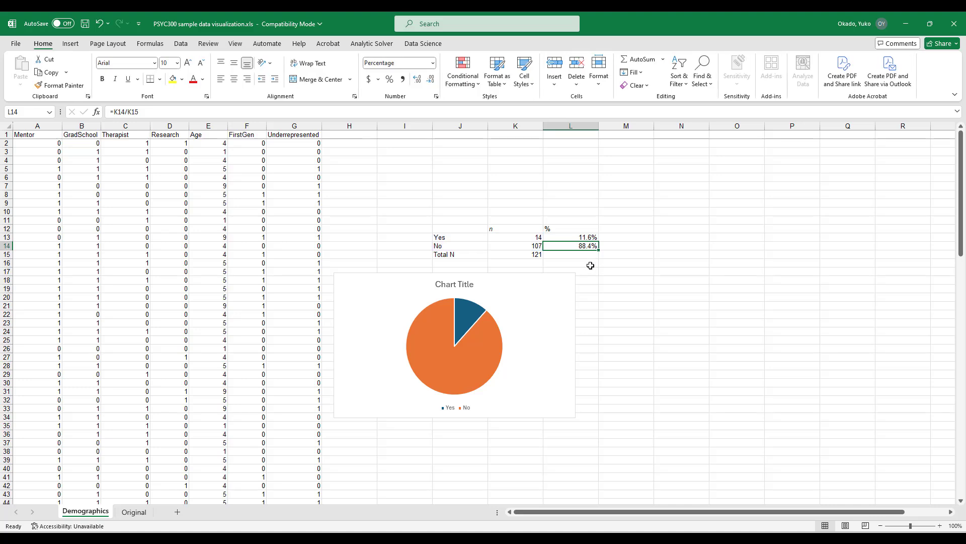
left_click(473, 240)
left_click_drag(472, 240, 472, 248)
left_click_drag(582, 235, 584, 247, "ctrl")
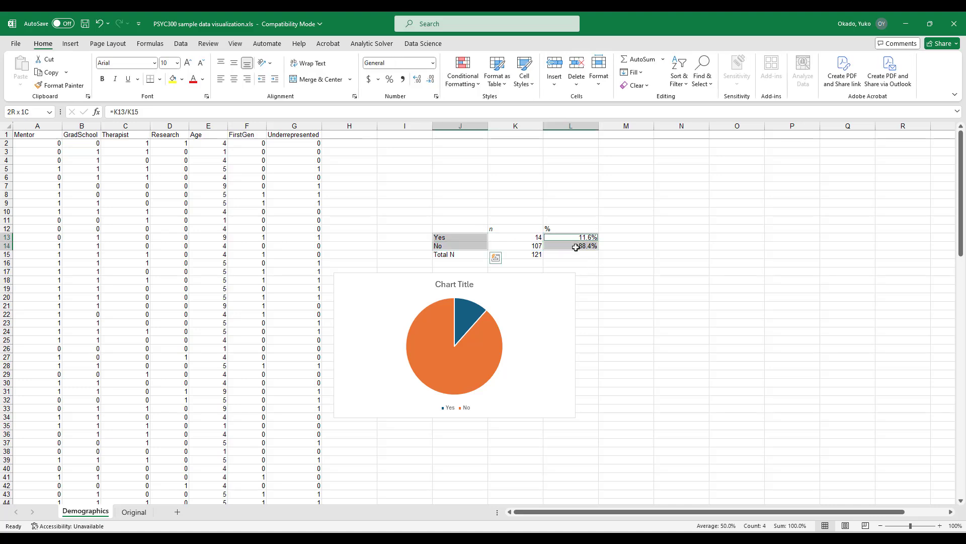
left_click(70, 44)
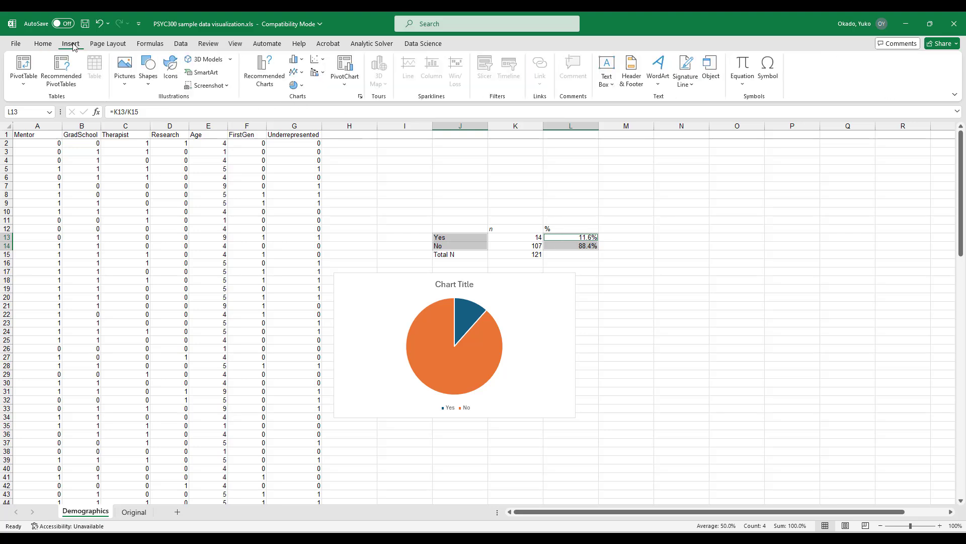
left_click(304, 90)
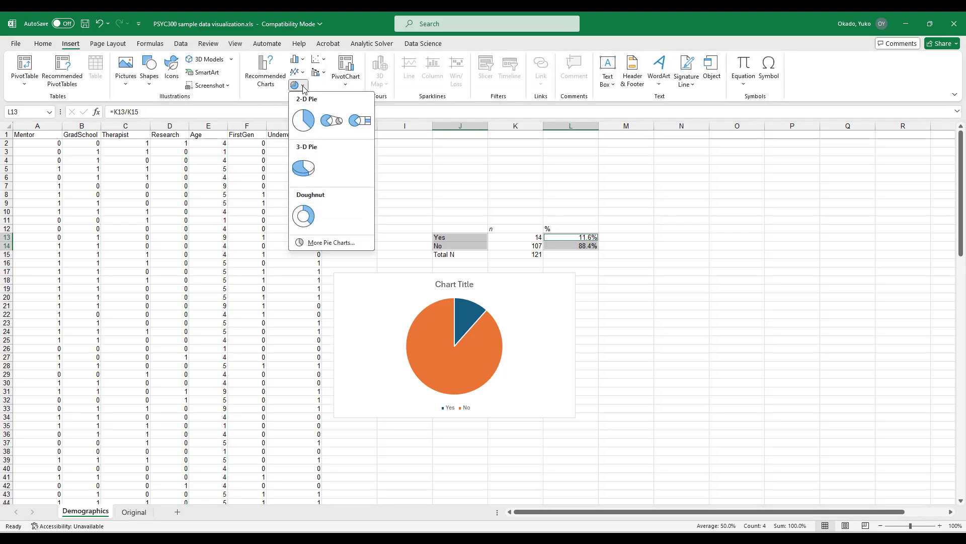
left_click(308, 116)
left_click_drag(584, 280, 802, 305)
Compare the No slice values of the count-based and percentage-based pie charts.
mouse_move(728, 348)
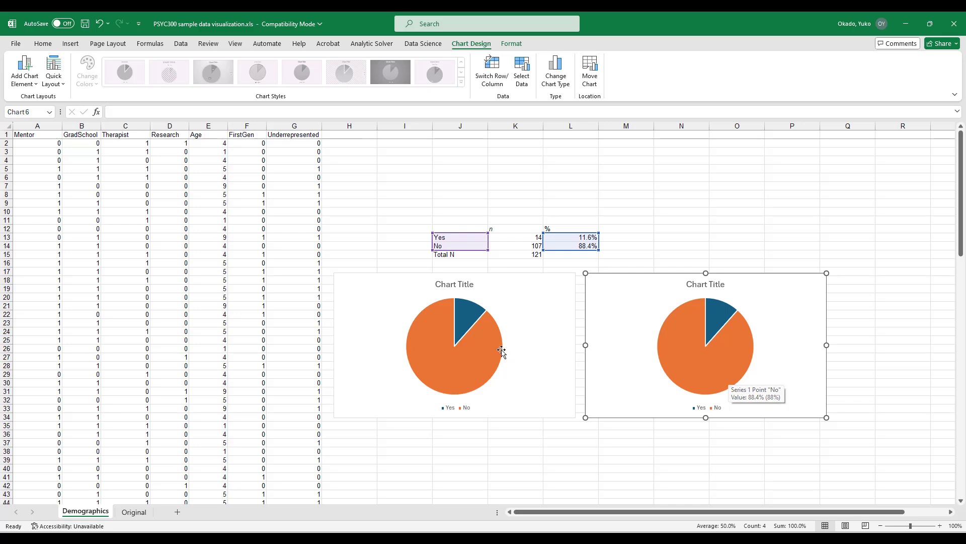
mouse_move(695, 353)
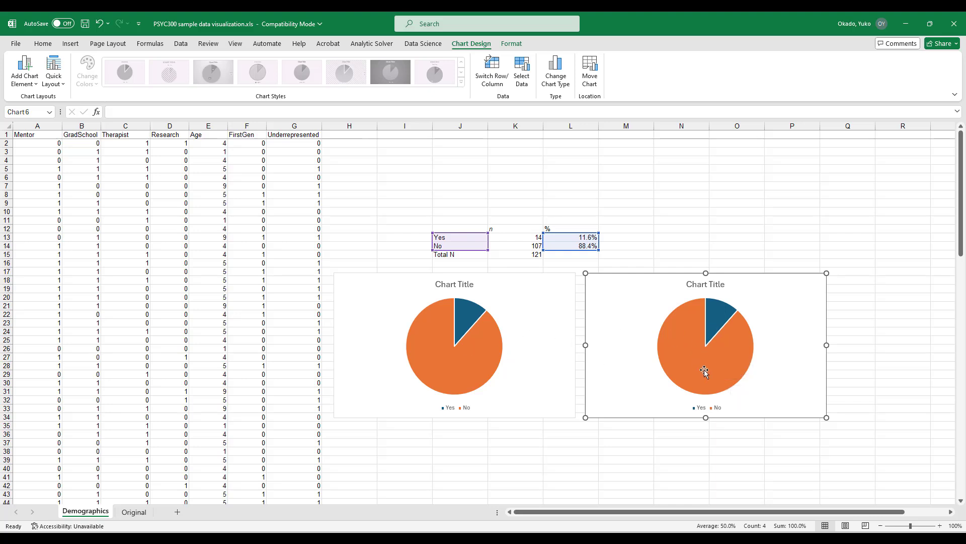
mouse_move(463, 360)
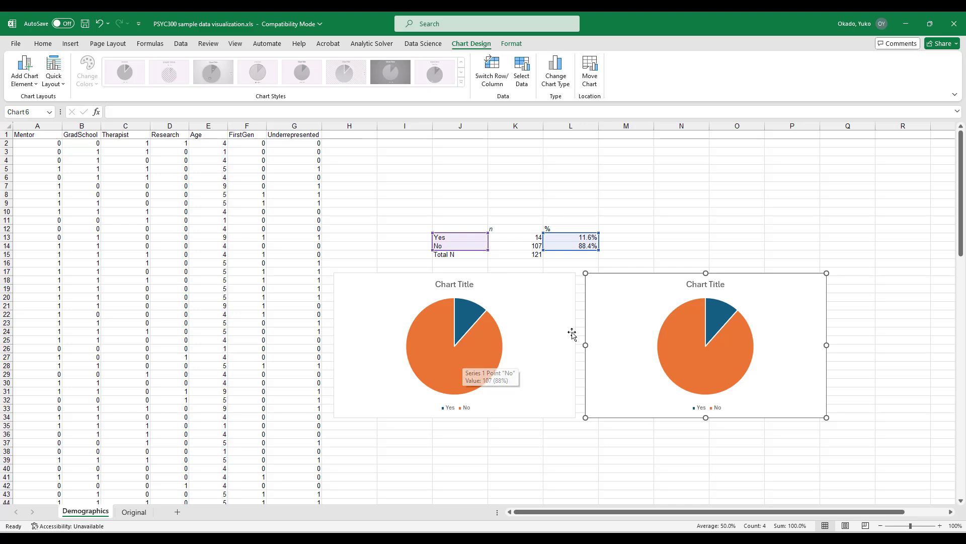
left_click(539, 330)
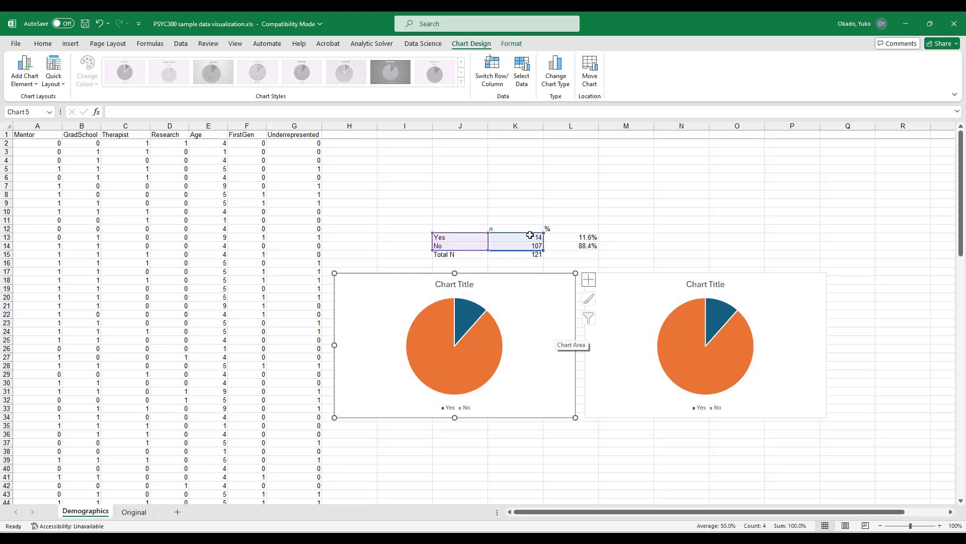
left_click(317, 182)
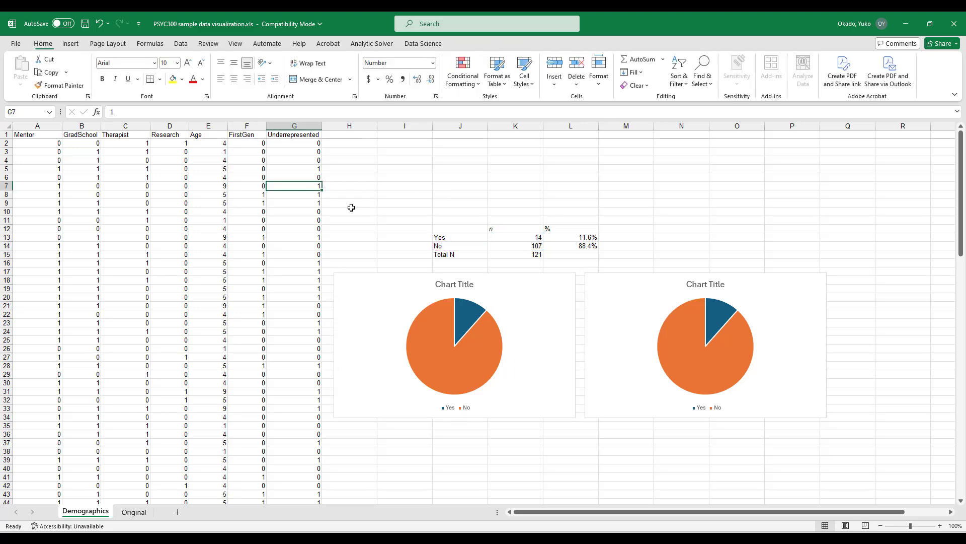
left_click(702, 179)
left_click(552, 205)
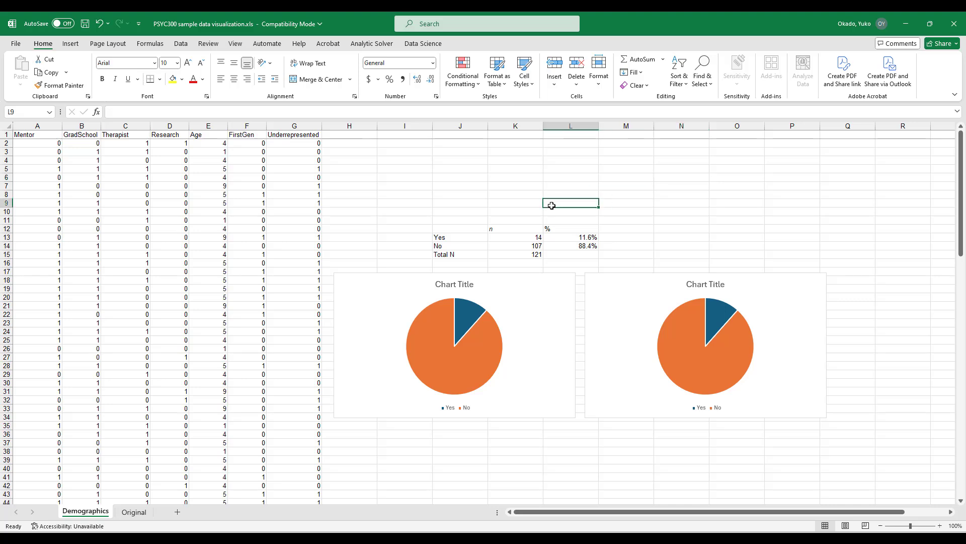
left_click(483, 183)
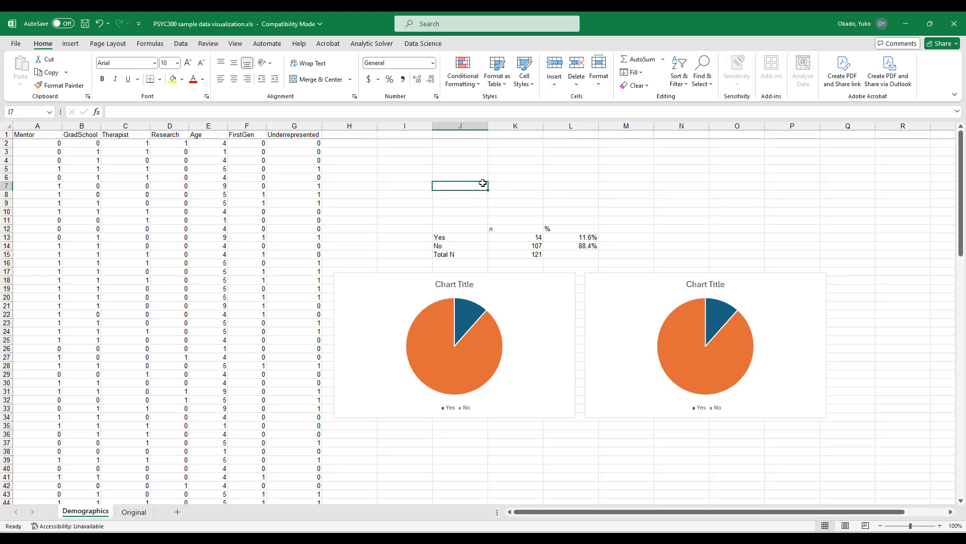
Select the count-based pie chart and review its available chart design and format options.
left_click(549, 375)
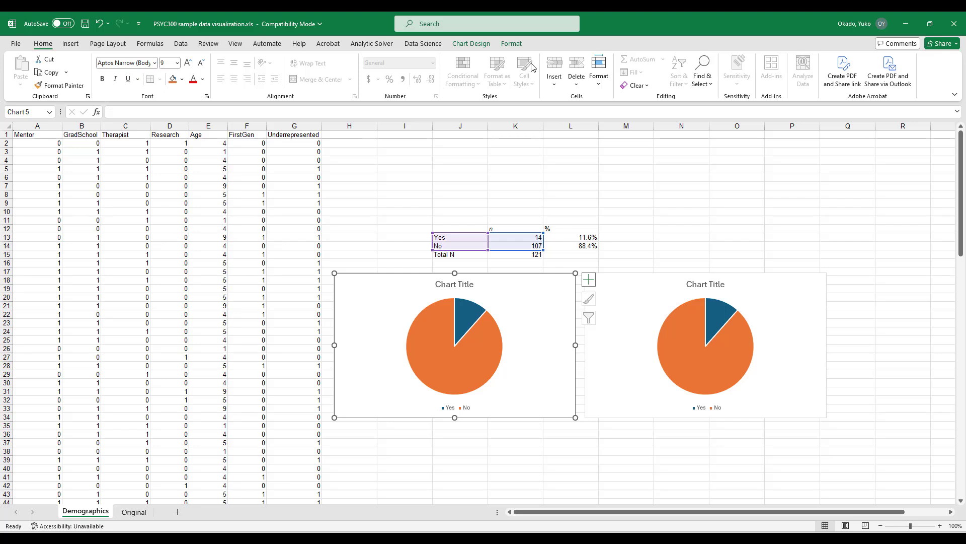
left_click(471, 44)
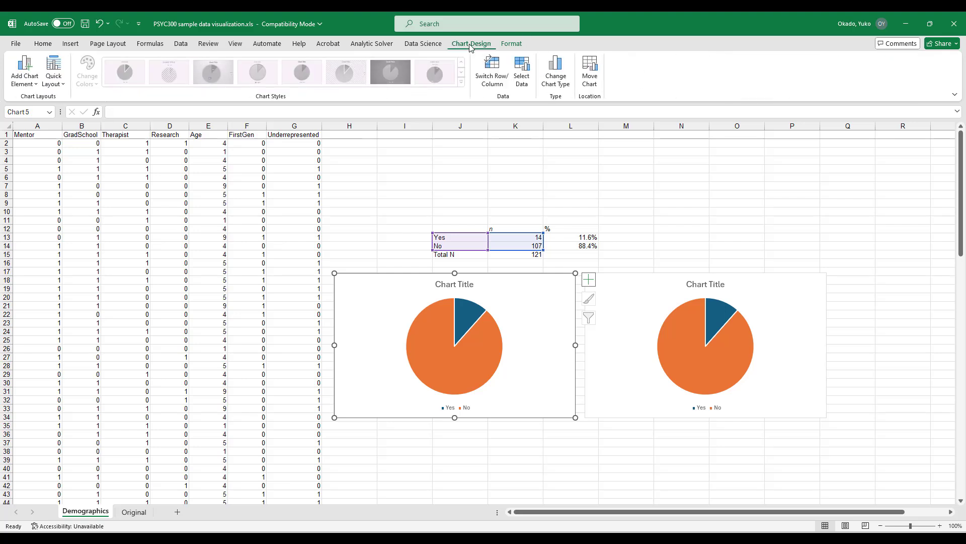
left_click(513, 44)
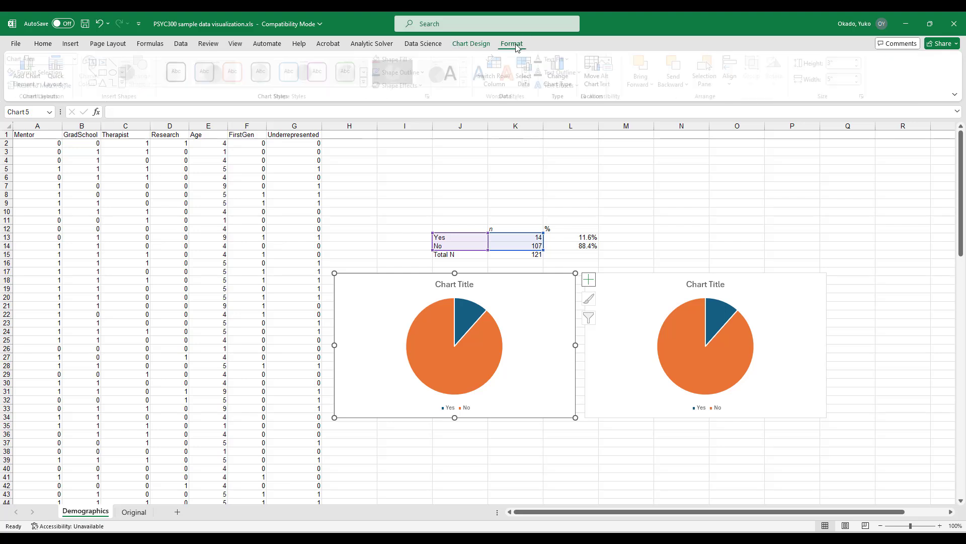
left_click(482, 44)
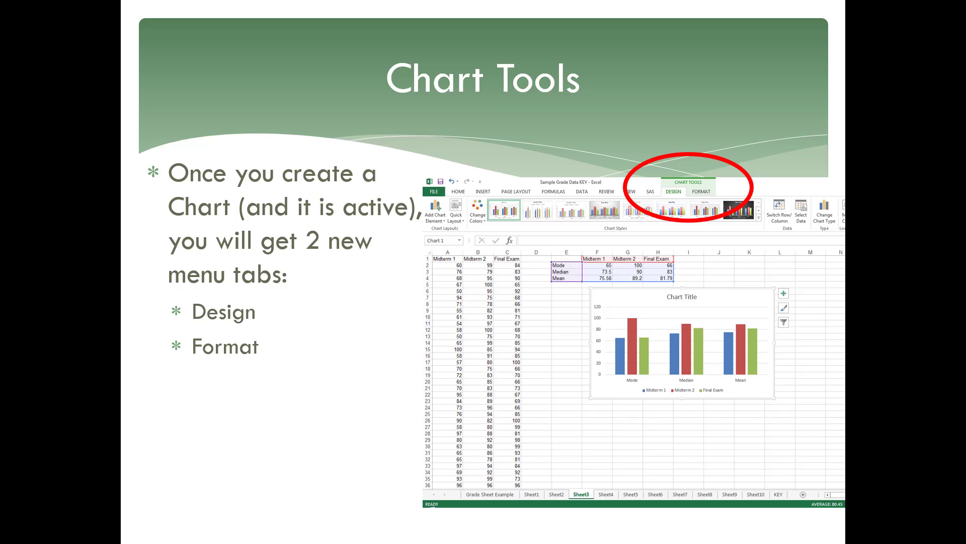
key("Right")
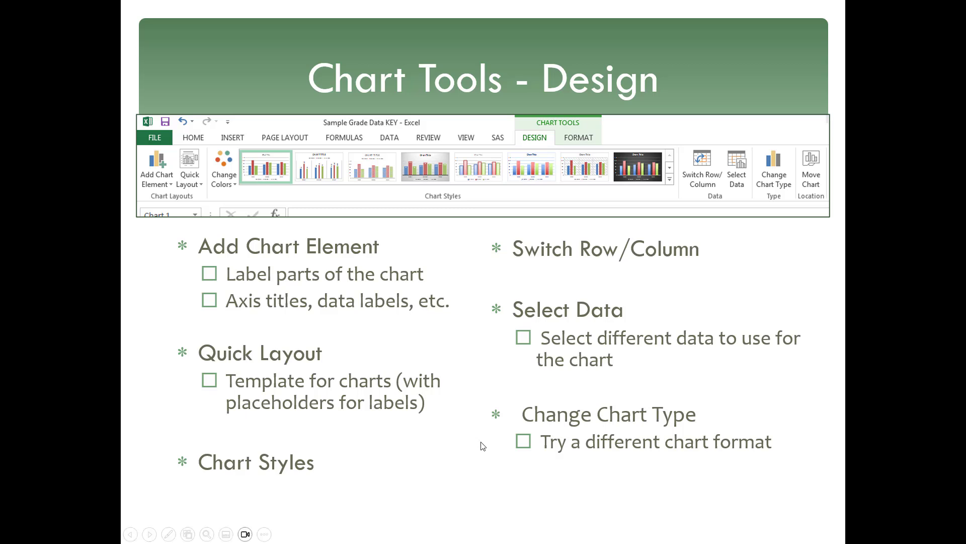
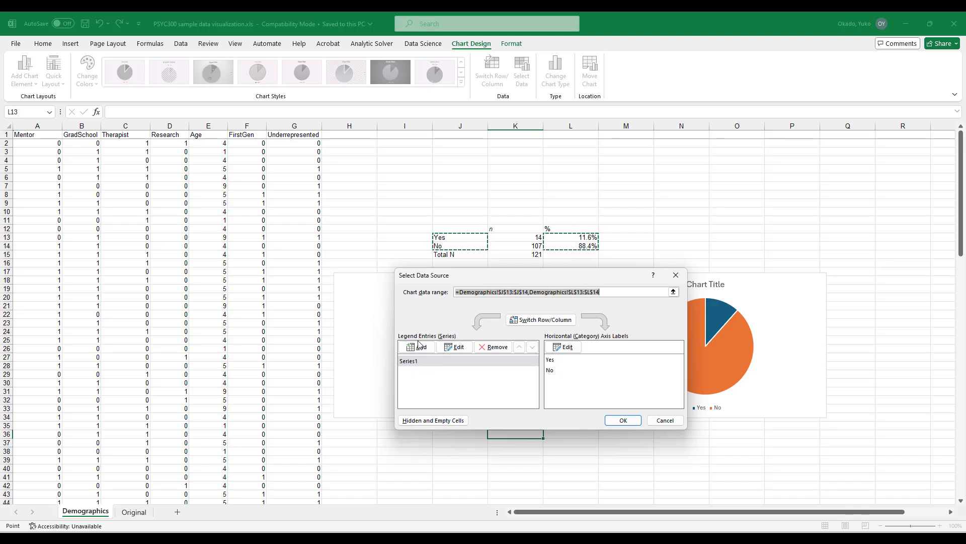
Link the percentage pie chart's series name to the % heading in cell L12, keeping L13:L14 as the series values.
left_click(431, 362)
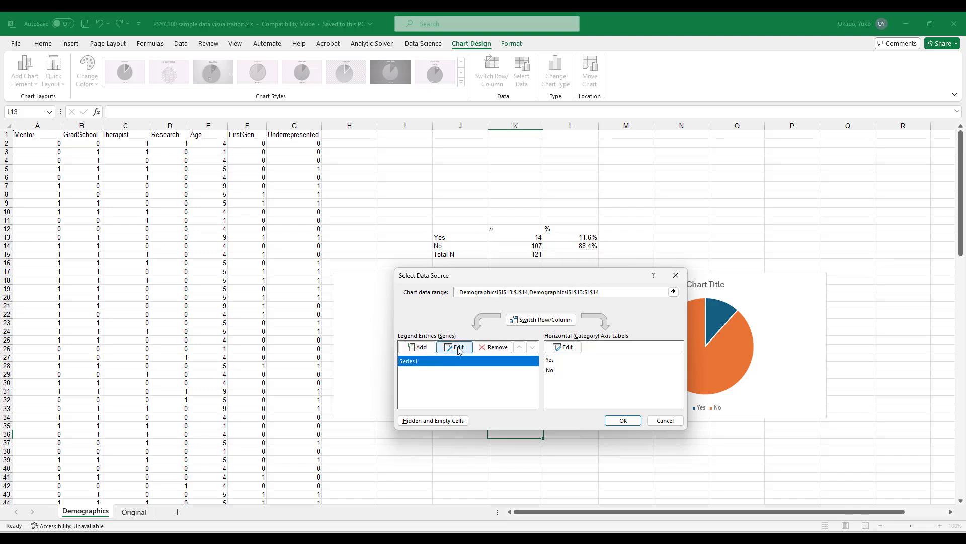
left_click(458, 346)
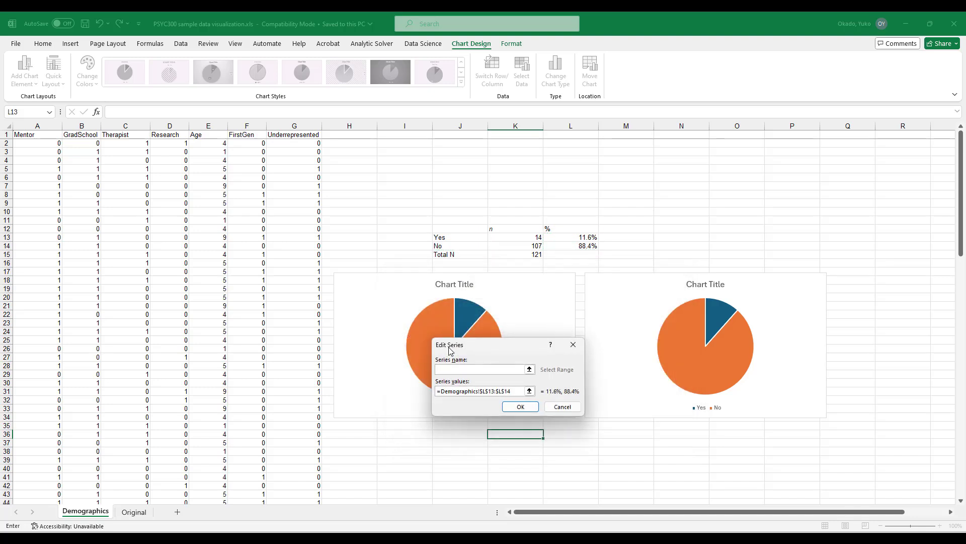
left_click(523, 391)
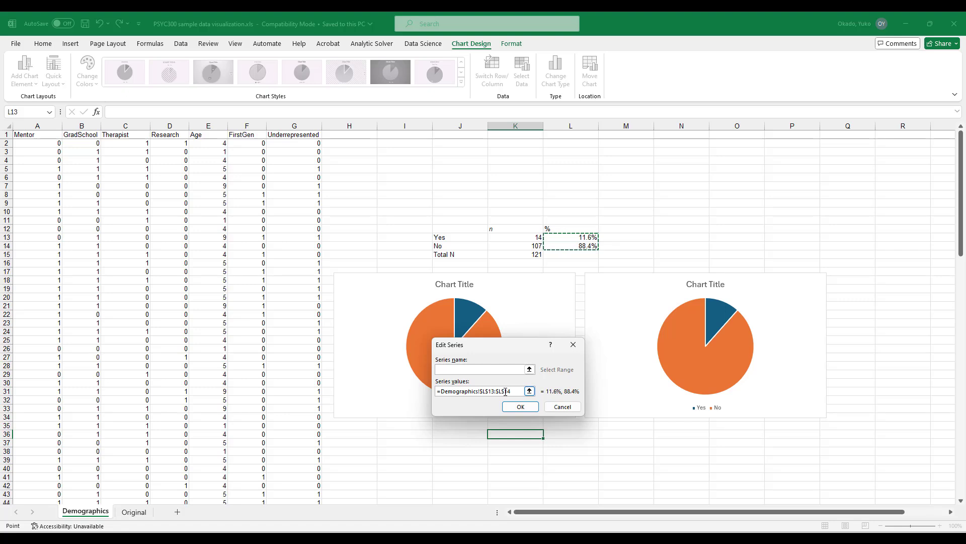
left_click(478, 370)
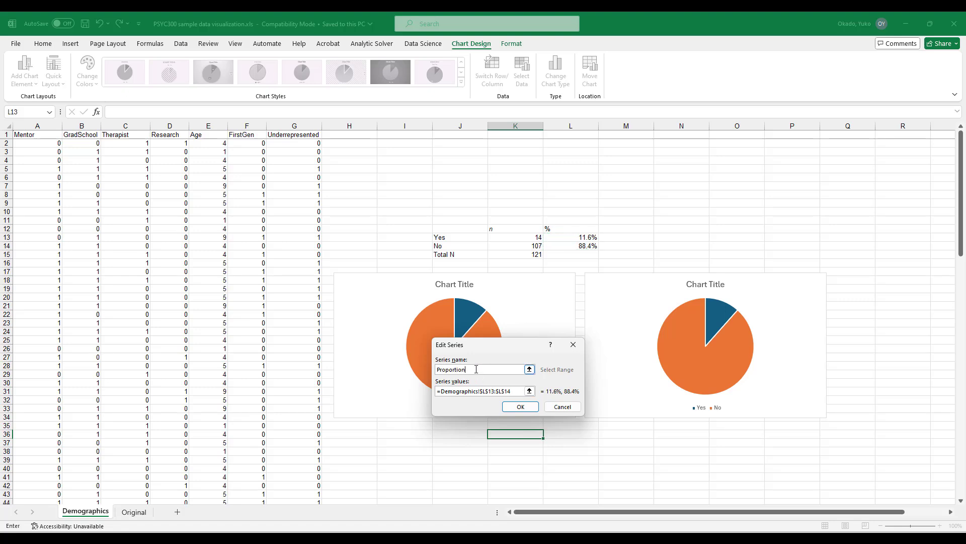
key("ctrl+a")
left_click(530, 369)
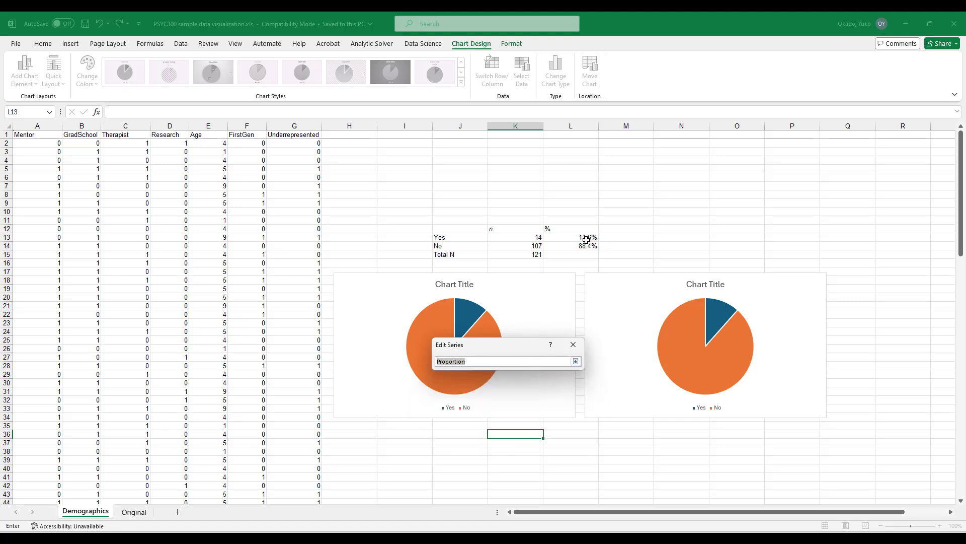
left_click(571, 230)
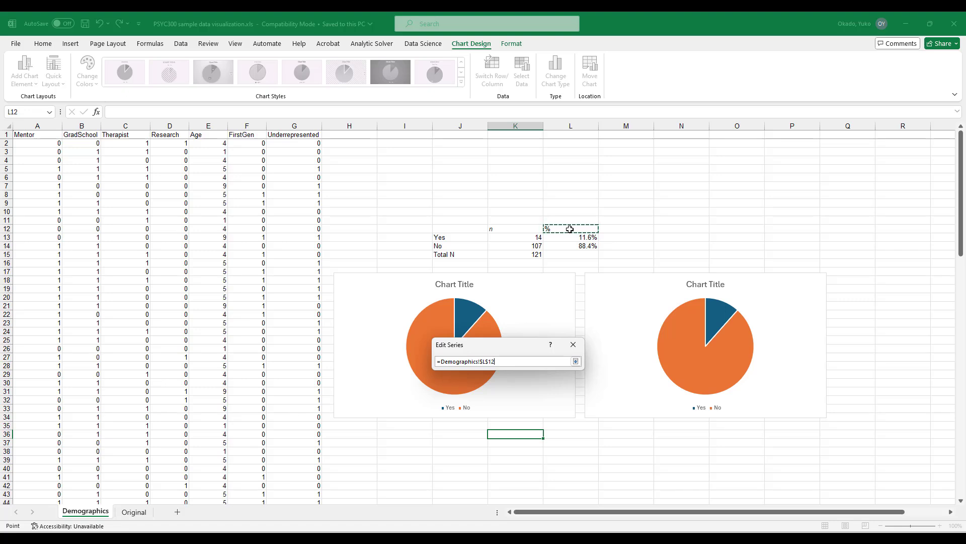
key("Return")
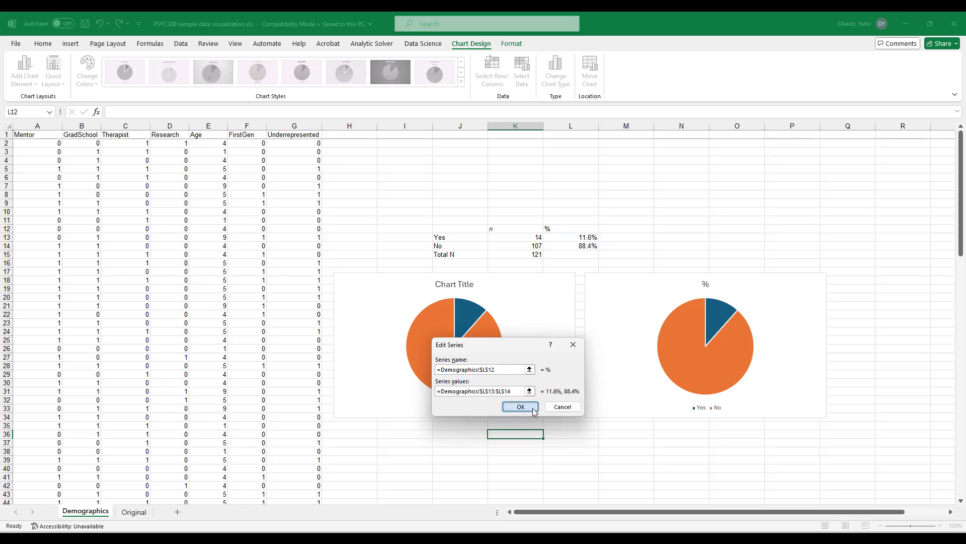
left_click(520, 407)
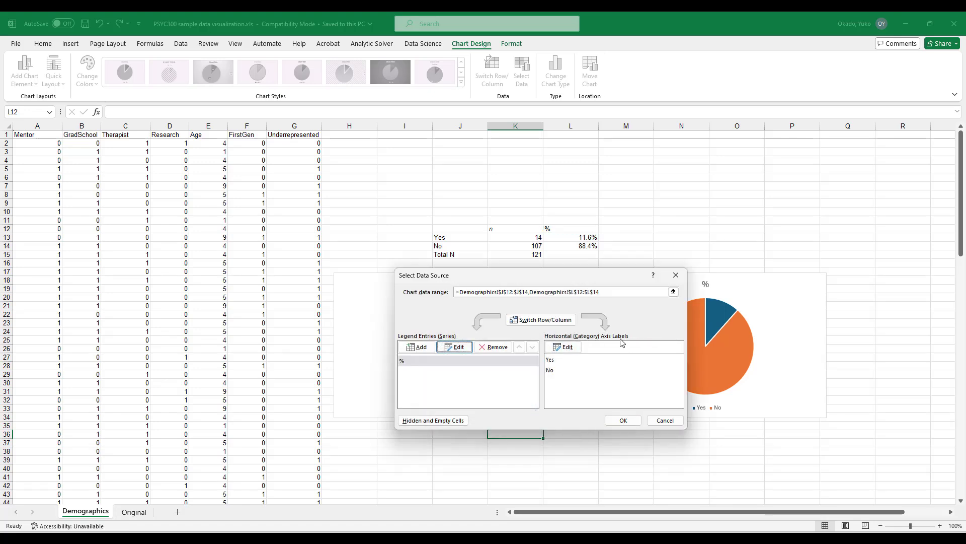
Set the percentage pie chart's category labels to the Yes and No cells J13:J14 and apply the data source settings.
left_click(566, 348)
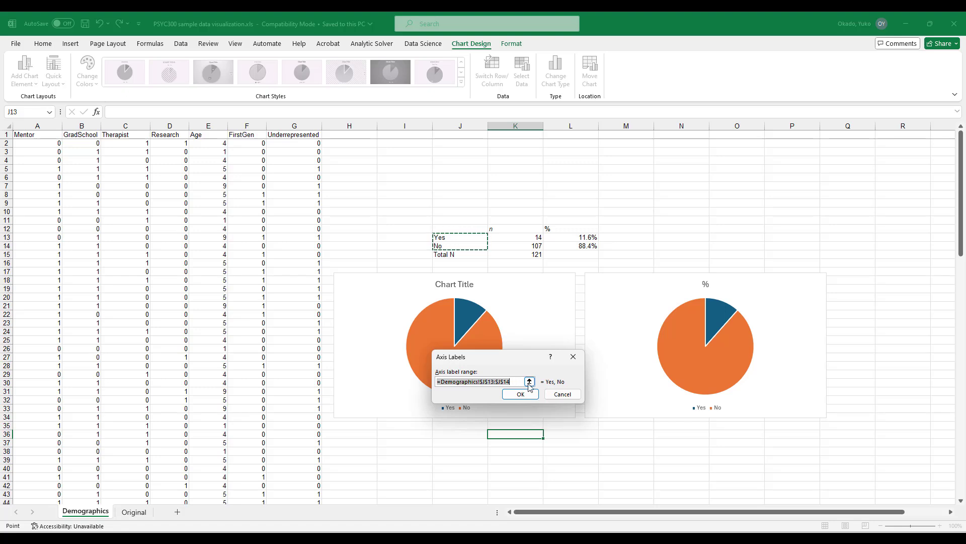
left_click(530, 381)
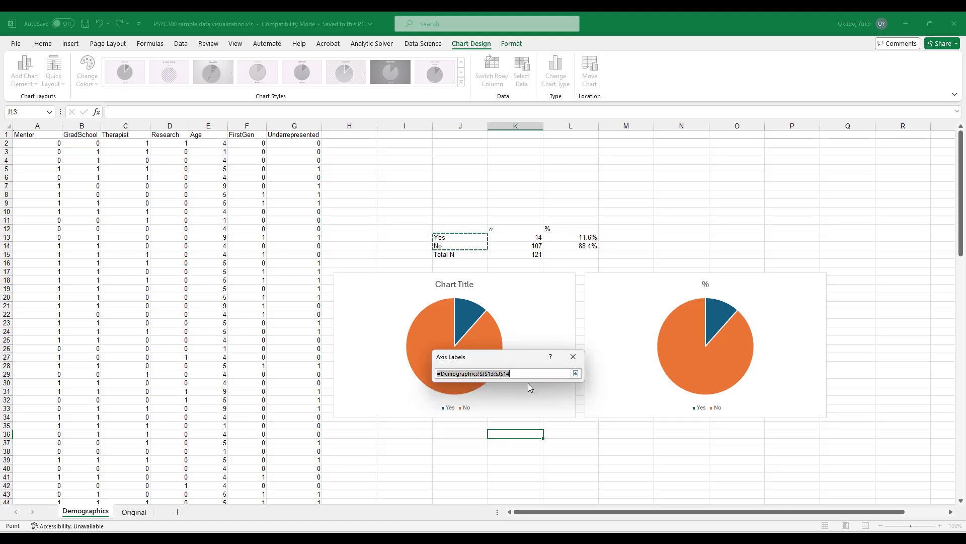
left_click_drag(448, 236, 450, 245)
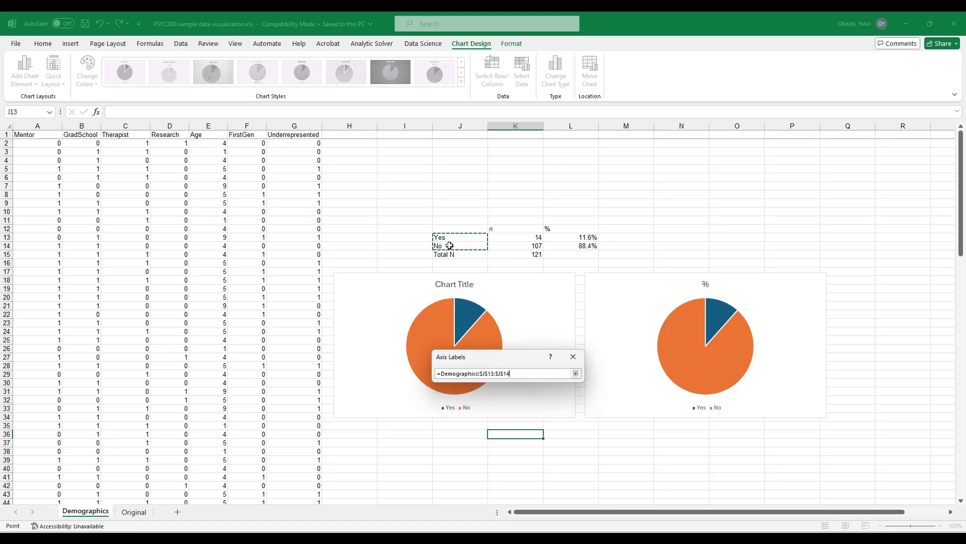
key("Return")
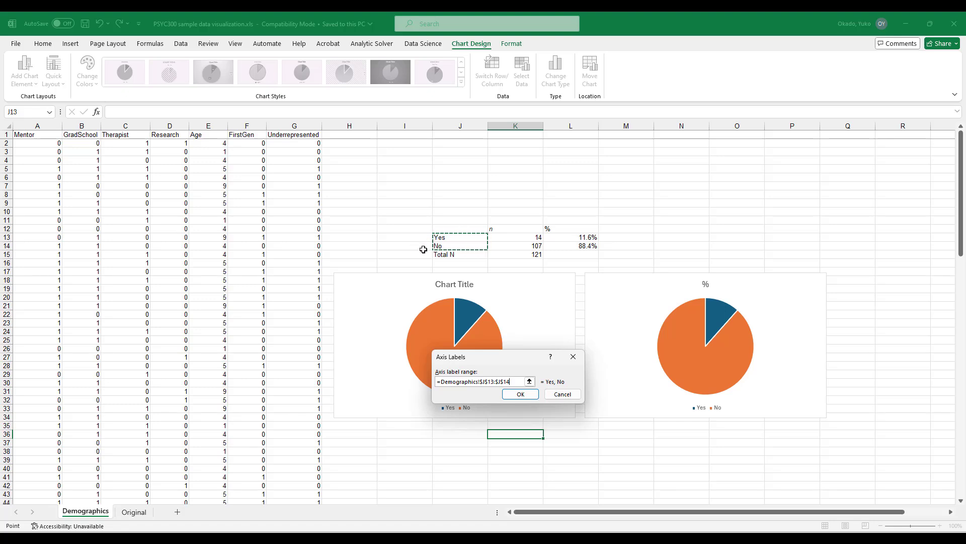
left_click(524, 395)
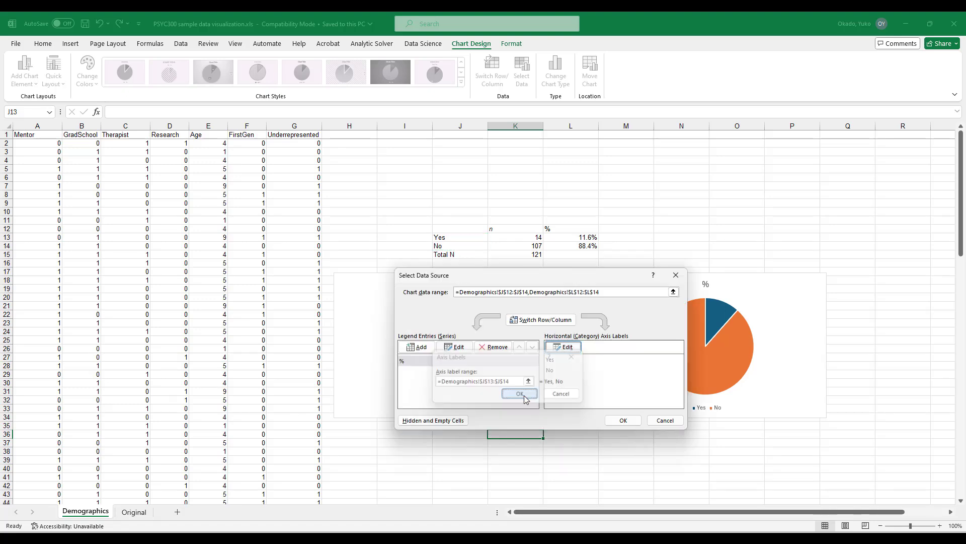
left_click(623, 420)
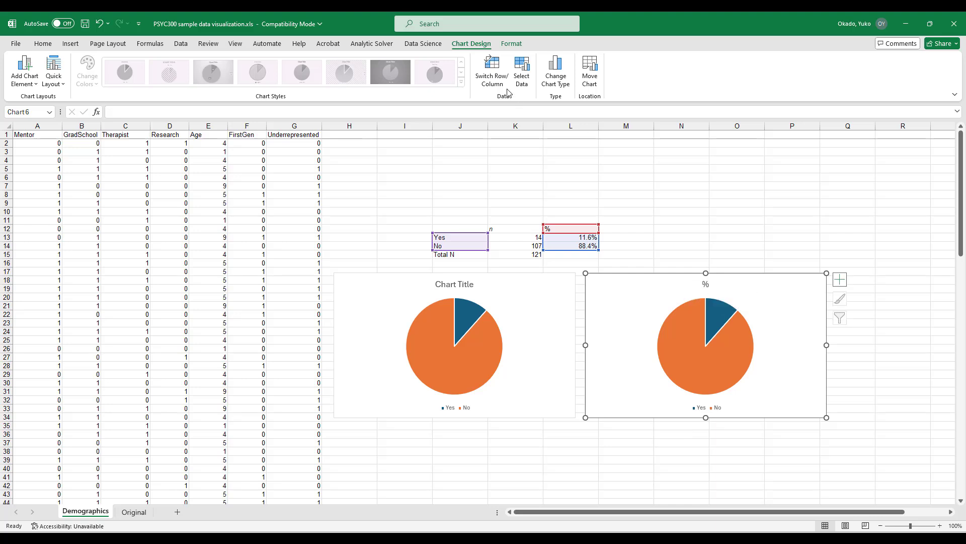
Replace the percentage pie chart's linked series name with the text "Proportion of Sample" and apply the data source change.
left_click(524, 89)
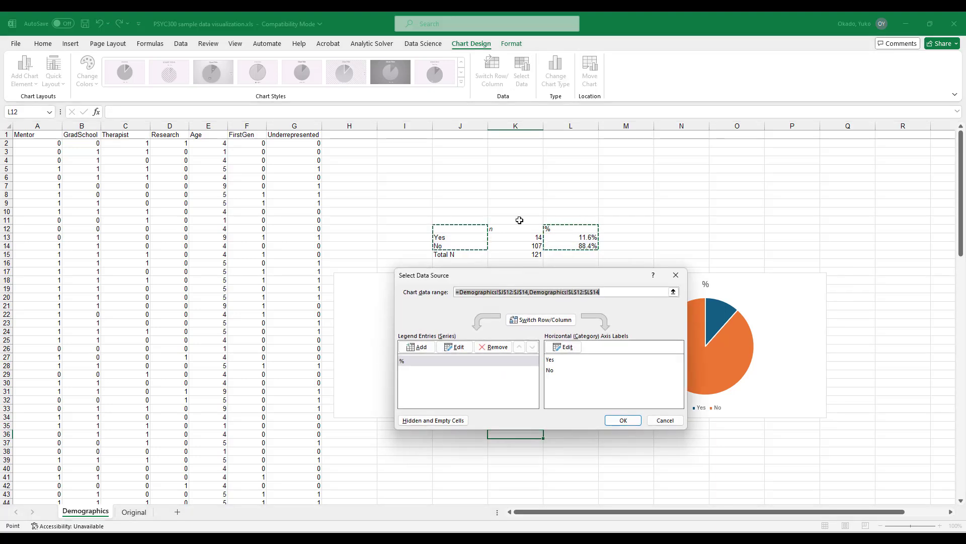
left_click(455, 346)
left_click(546, 342)
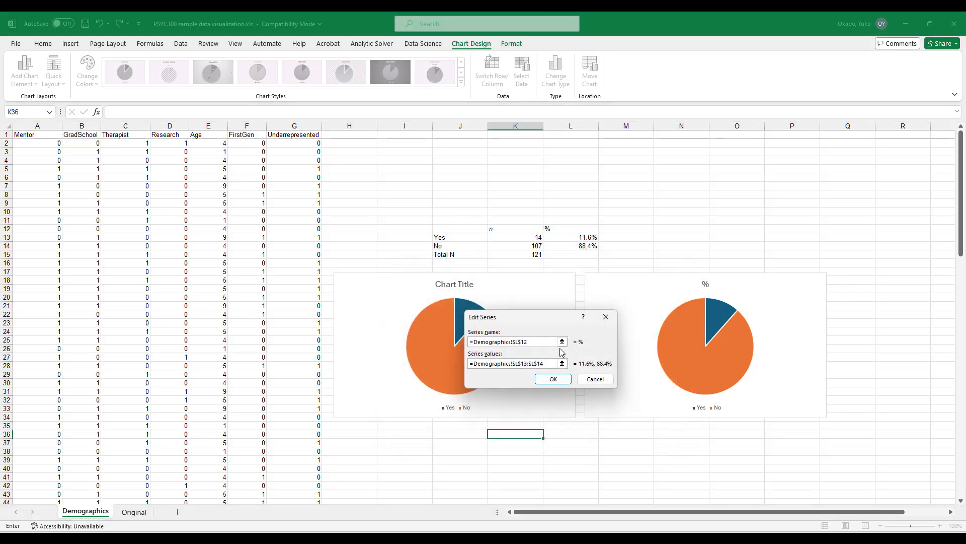
key("BackSpace")
key("BackSpace")
key("BackSpace")
key("BackSpace")
key("BackSpace")
key("BackSpace")
key("BackSpace")
key("BackSpace")
key("BackSpace")
key("BackSpace")
key("BackSpace")
key("BackSpace")
key("BackSpace")
key("BackSpace")
key("BackSpace")
key("BackSpace")
key("Return")
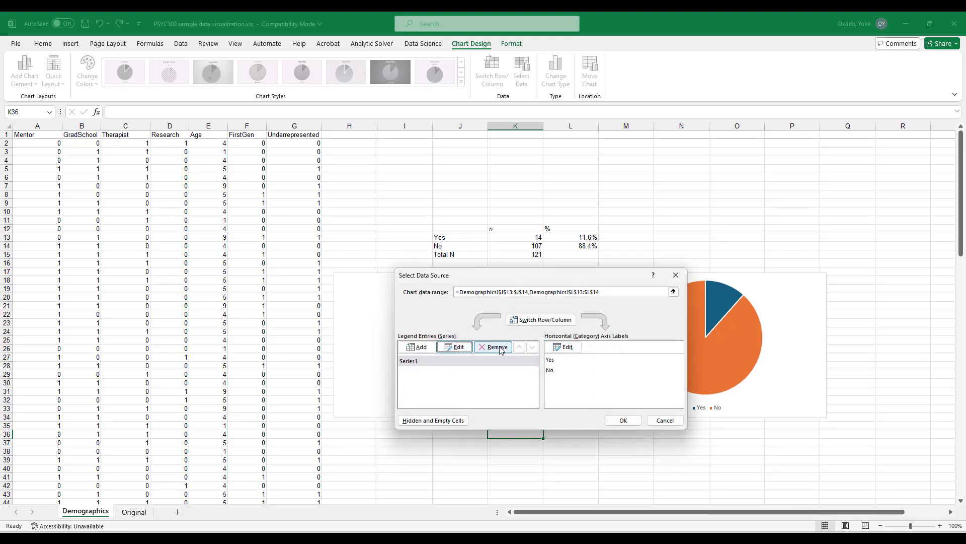
left_click(455, 346)
type("P")
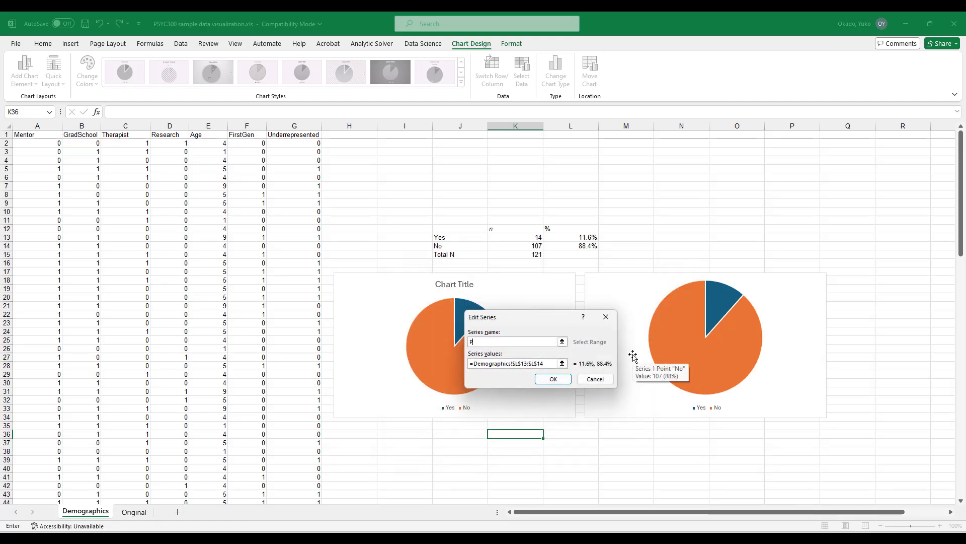
type("roportion of Sample")
left_click(554, 378)
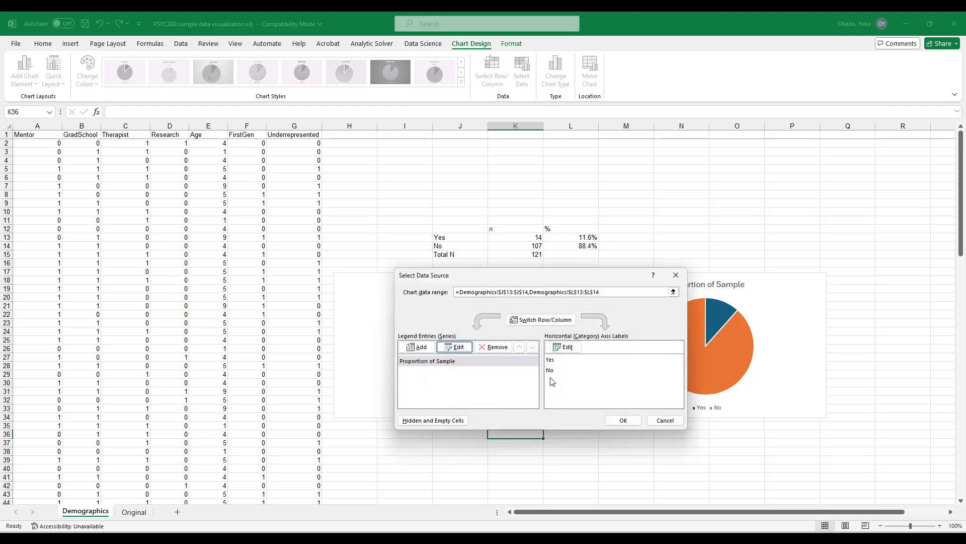
left_click(623, 420)
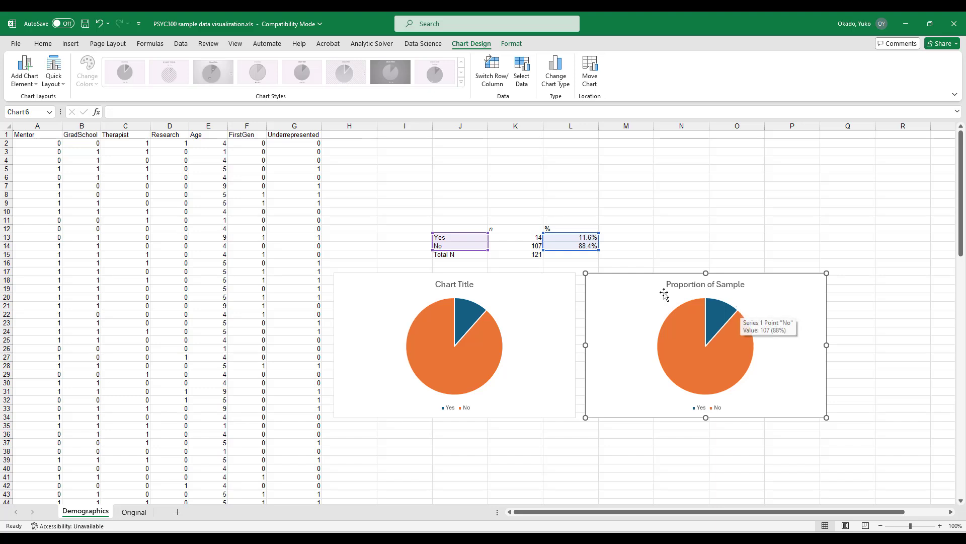
left_click(791, 380)
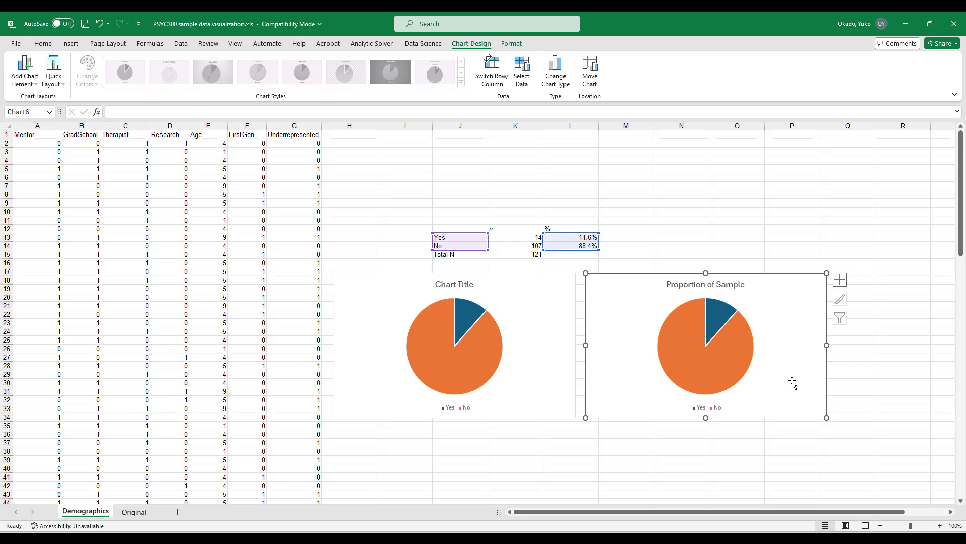
left_click(719, 286)
double_click(701, 285)
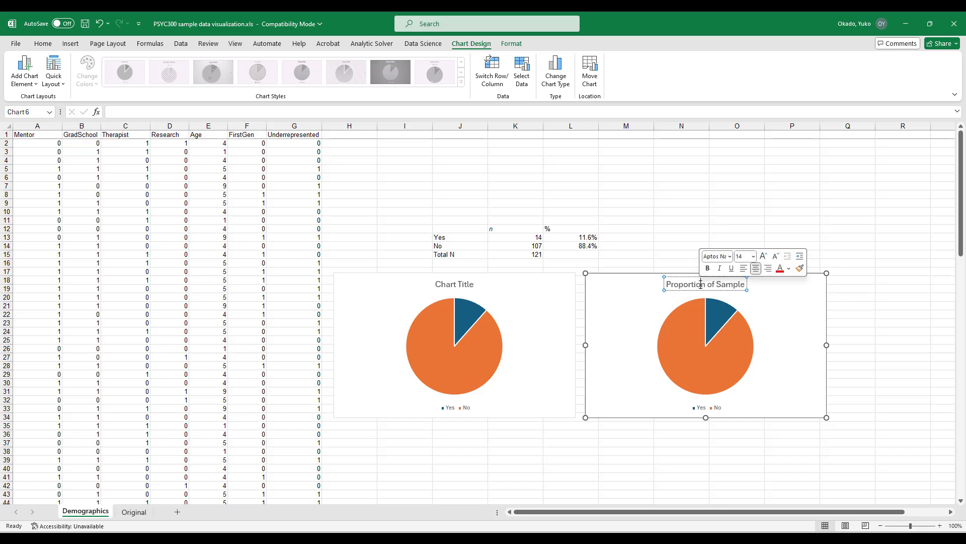
left_click(750, 302)
left_click(774, 306)
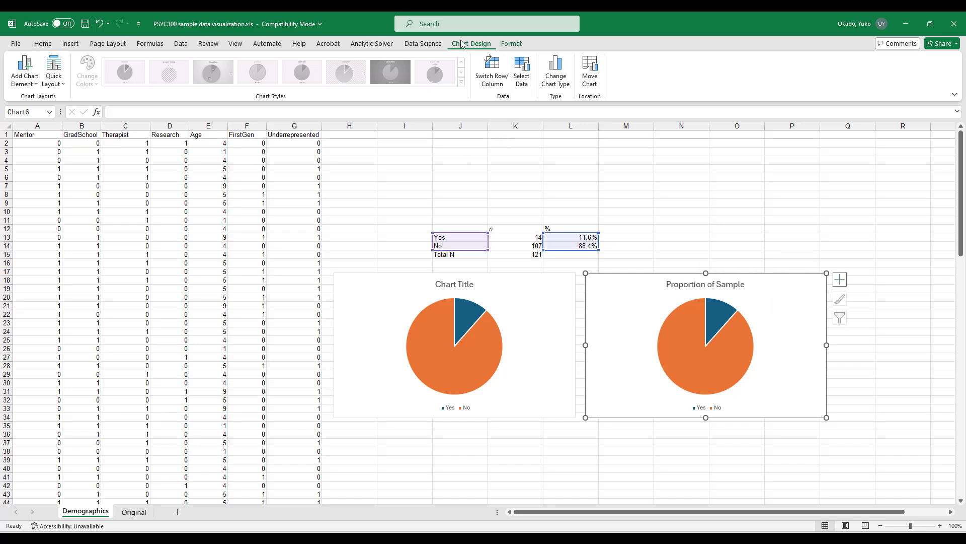
Remove the title from the percentage-based pie chart.
left_click(29, 86)
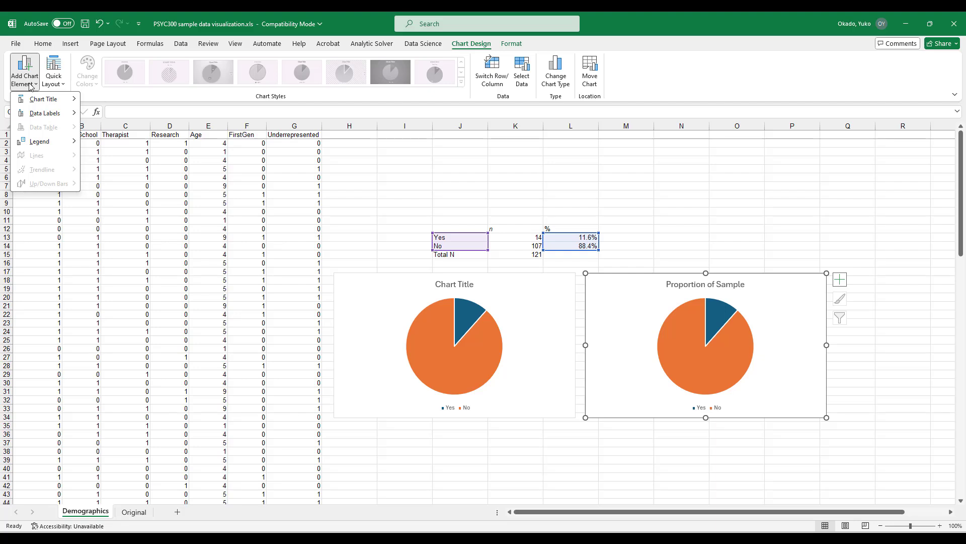
mouse_move(39, 103)
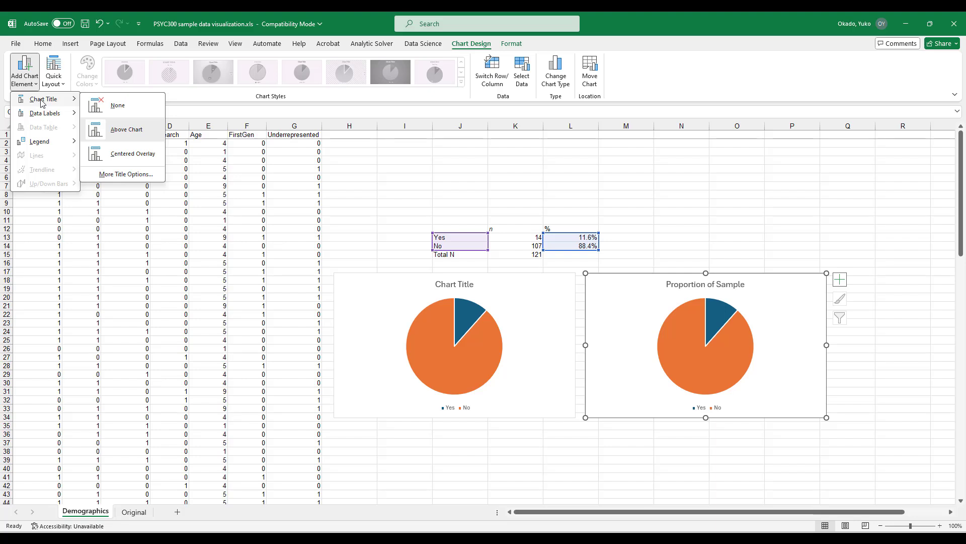
left_click(107, 110)
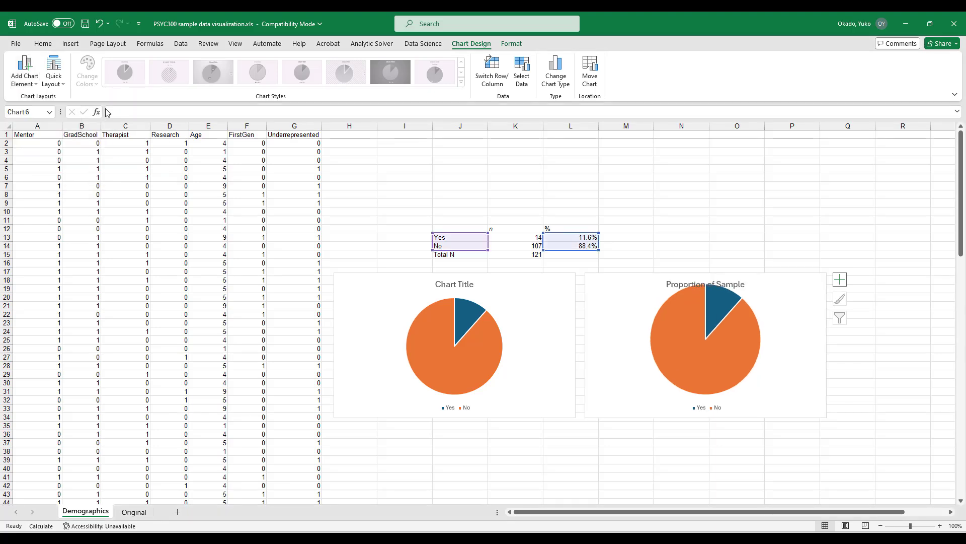
Add centered data labels to the percentage pie chart and change their font color to white.
left_click(15, 87)
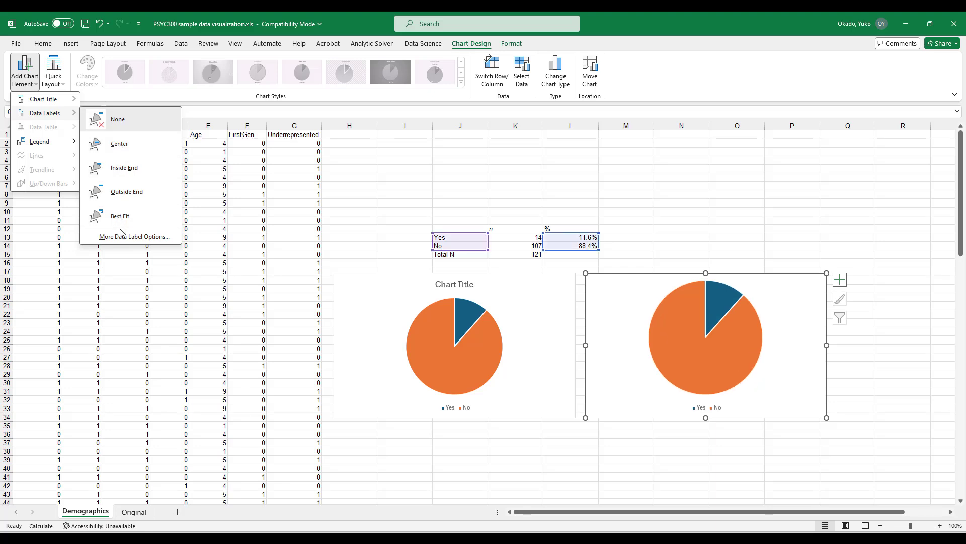
left_click(120, 146)
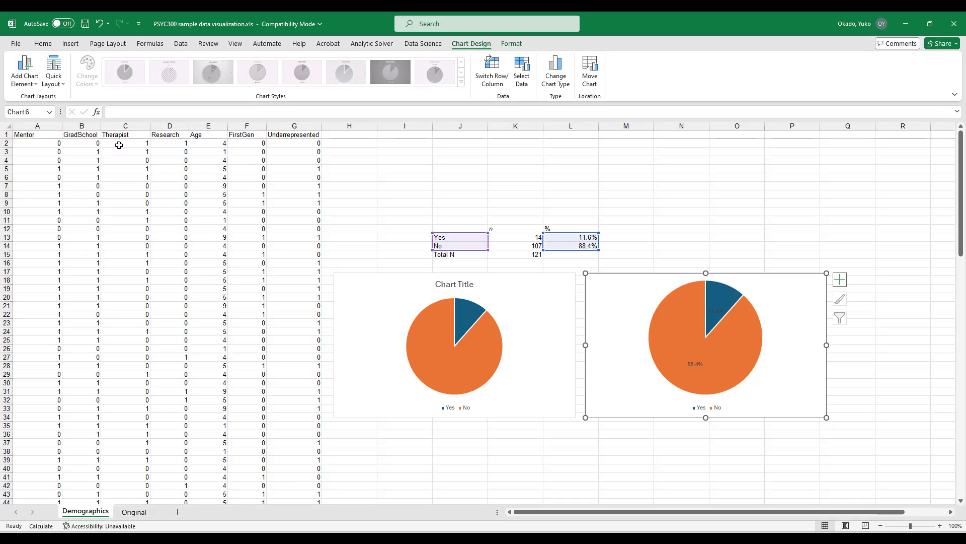
left_click(697, 364)
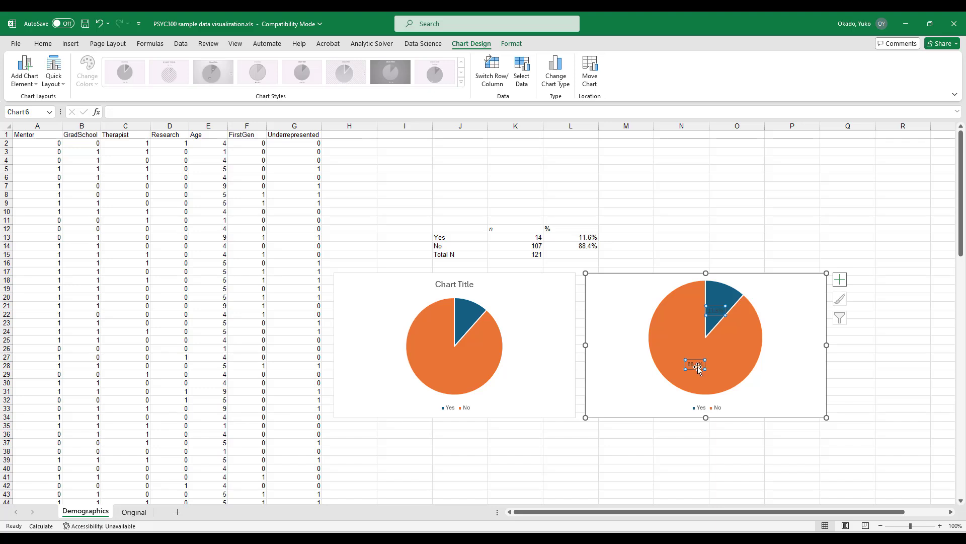
left_click(43, 44)
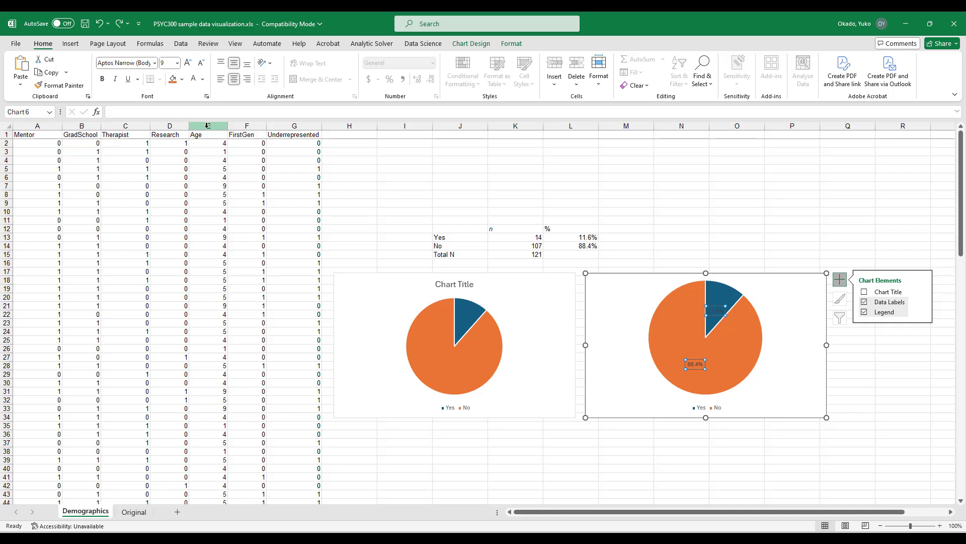
left_click(181, 79)
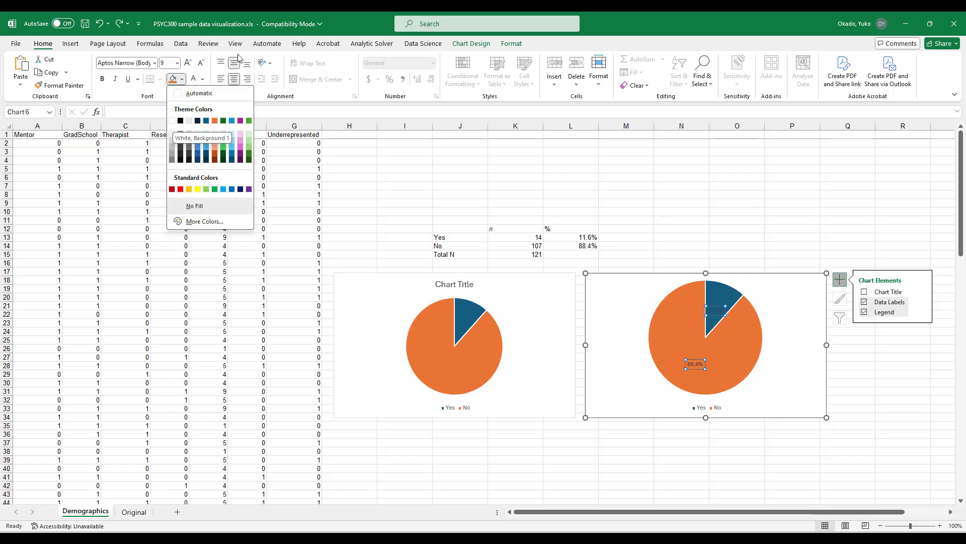
left_click(203, 79)
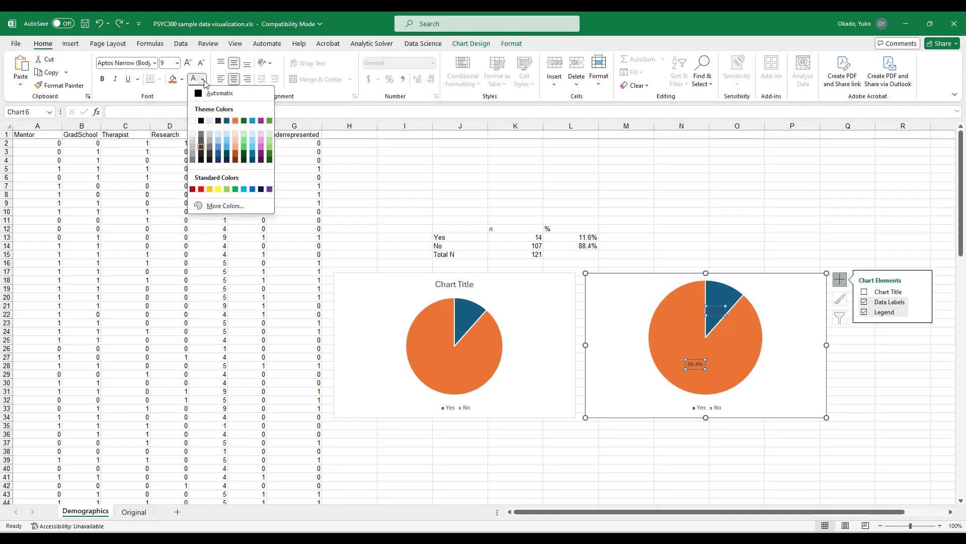
left_click(192, 121)
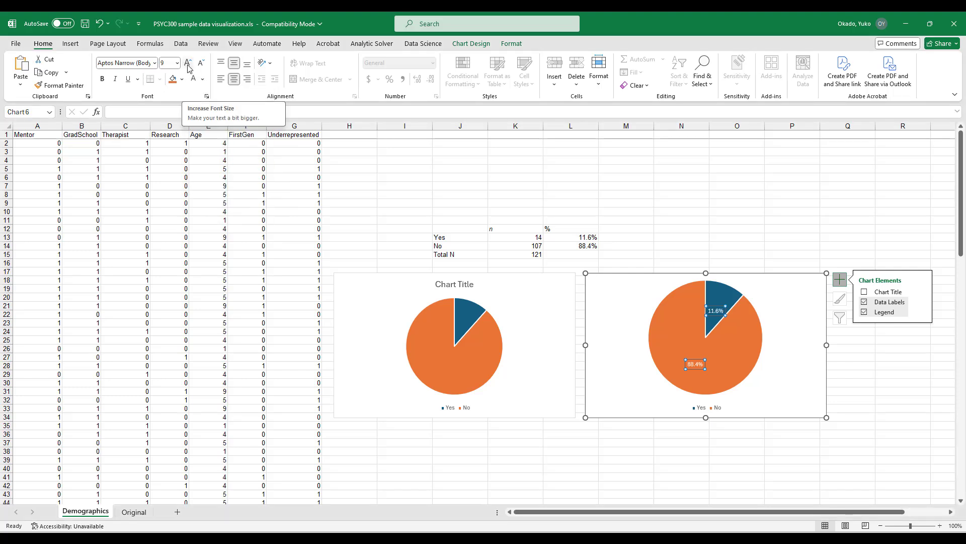
Enlarge the percentage pie chart's data labels to font size 11 and make them bold.
left_click(188, 63)
left_click(187, 63)
left_click(189, 63)
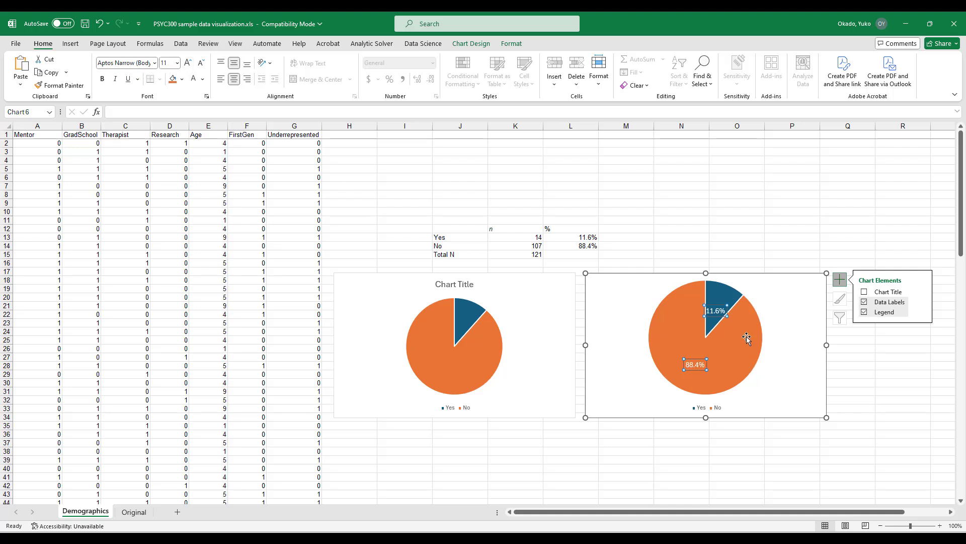
key("Escape")
key("ctrl+b")
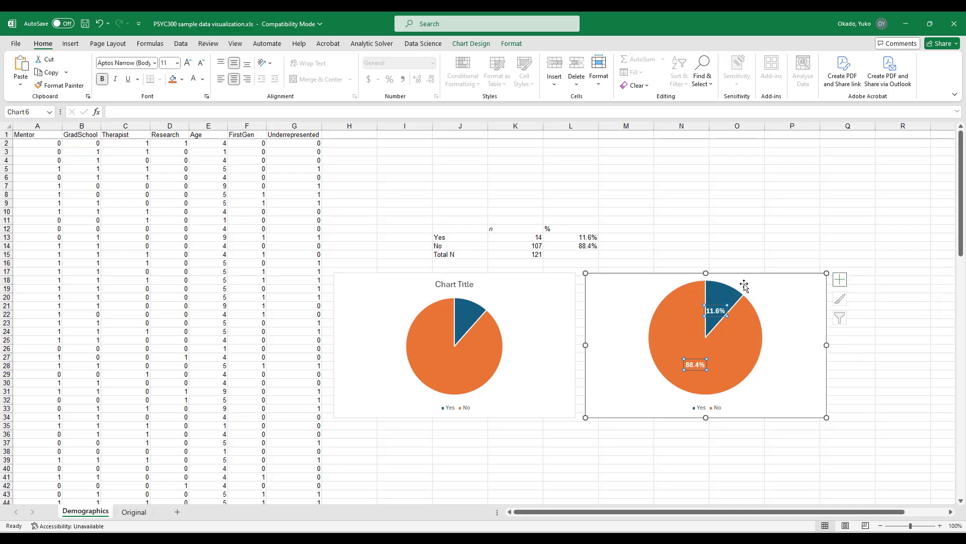
Move the Yes label up toward the outer edge of its slice and the No label slightly up toward the pie's center.
left_click(721, 306)
left_click_drag(721, 305, 725, 297)
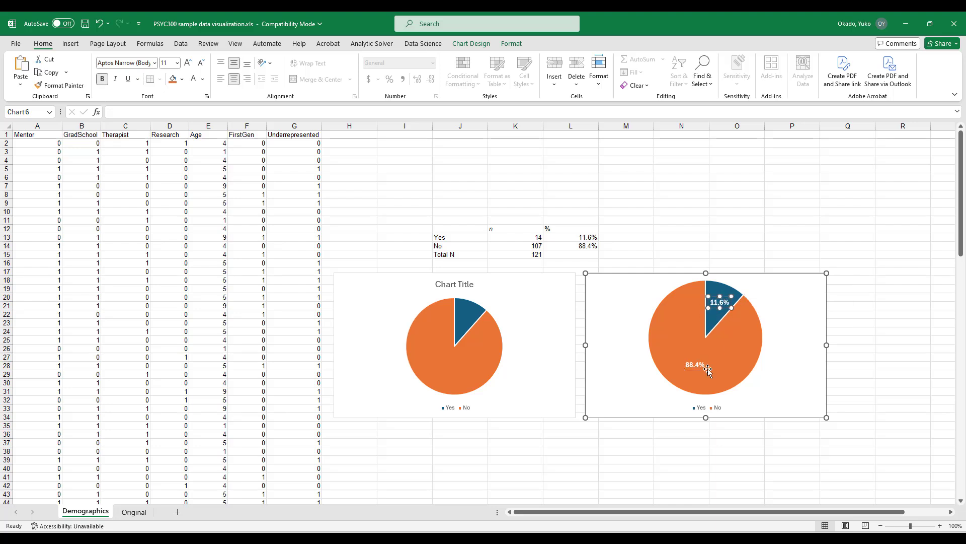
left_click(697, 366)
left_click_drag(696, 366, 692, 354)
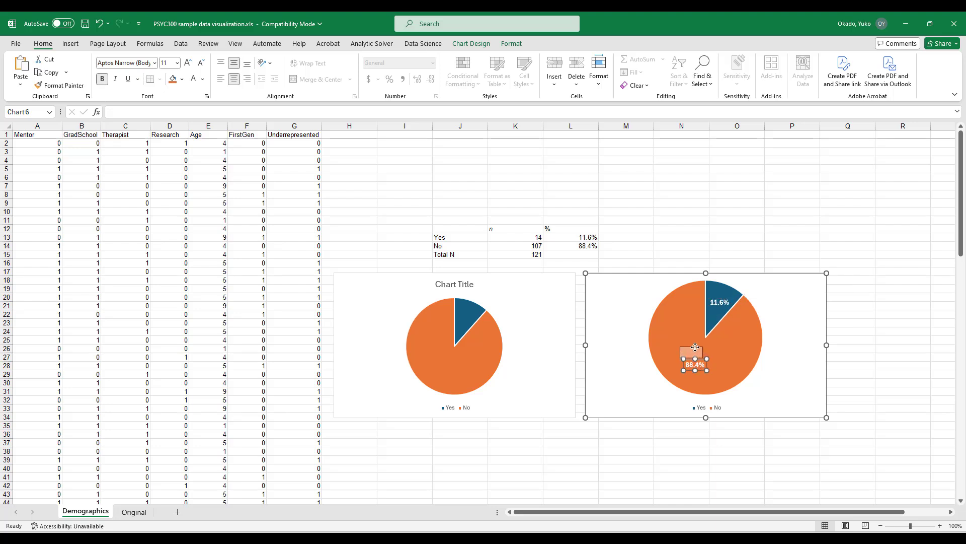
Increase the percentage pie chart's legend font size by two increments.
left_click(711, 407)
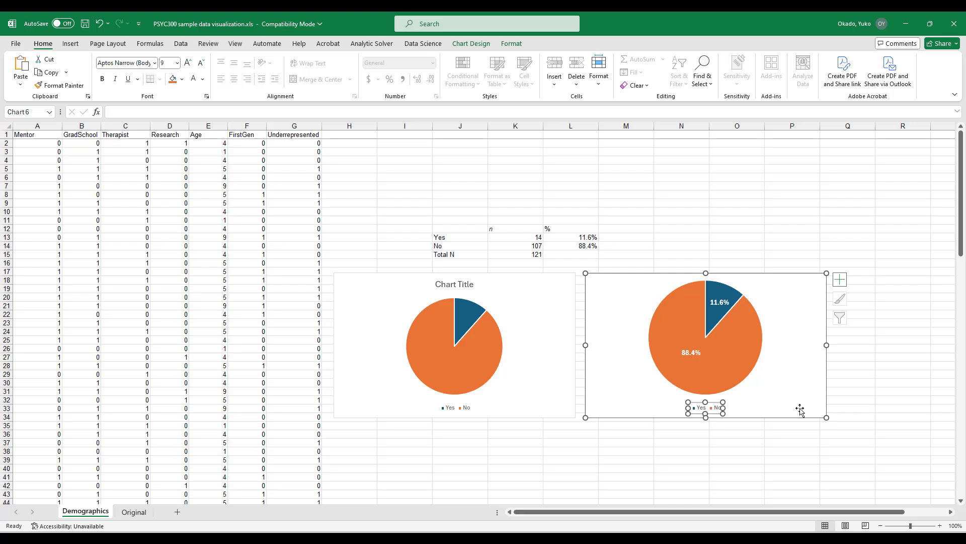
left_click(188, 63)
left_click(188, 63)
left_click(800, 306)
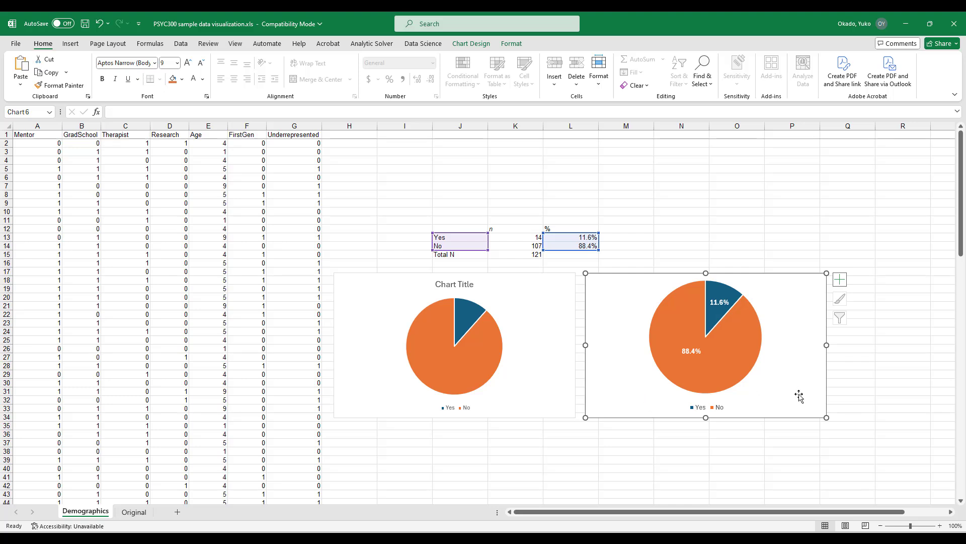
Place the percentage pie chart's legend to the right of the pie.
left_click(459, 45)
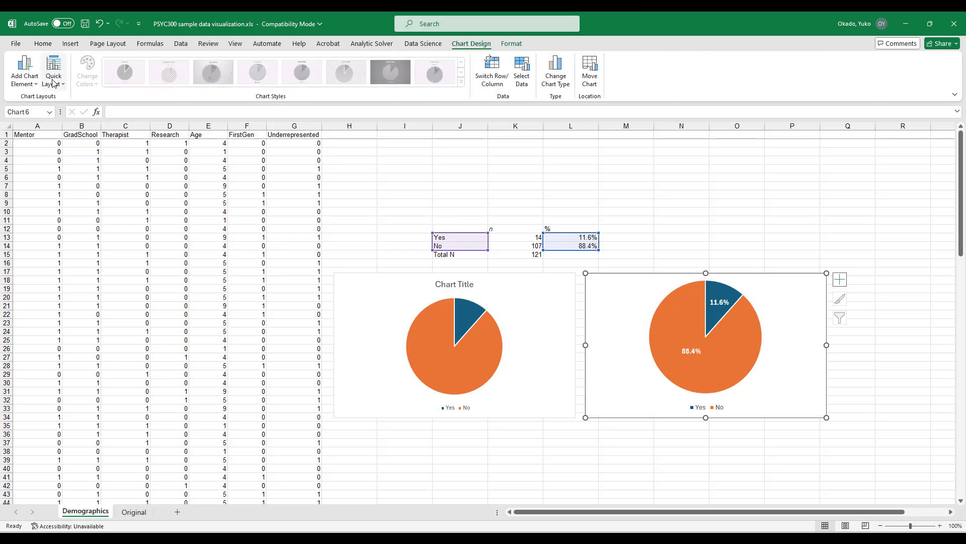
left_click(28, 79)
mouse_move(31, 118)
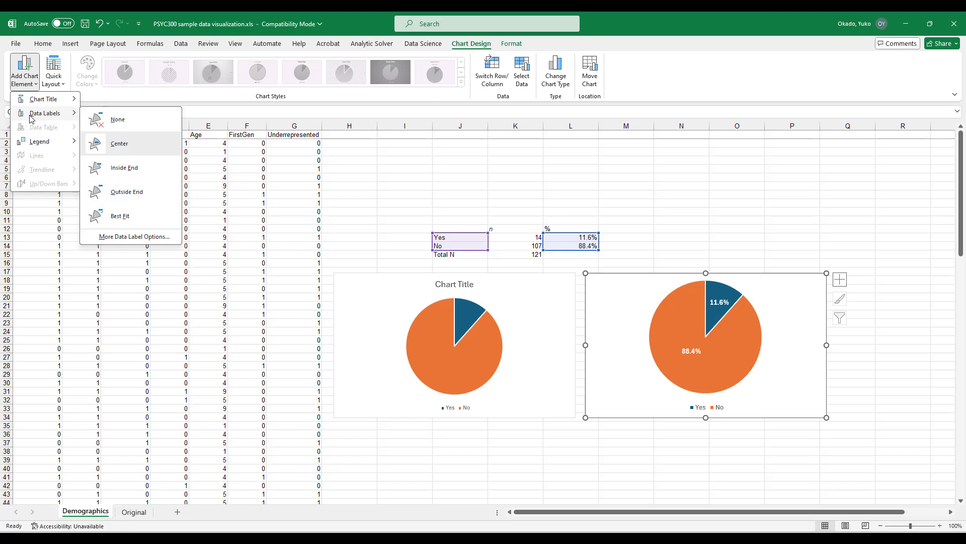
mouse_move(38, 142)
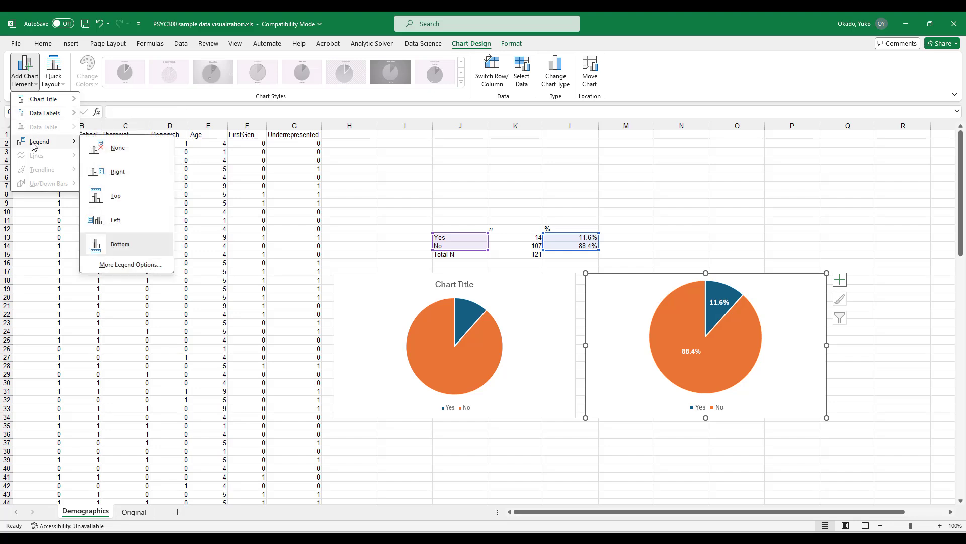
left_click(99, 172)
Move the legend closer to the pie and narrow the chart area slightly from its right edge.
left_click(812, 333)
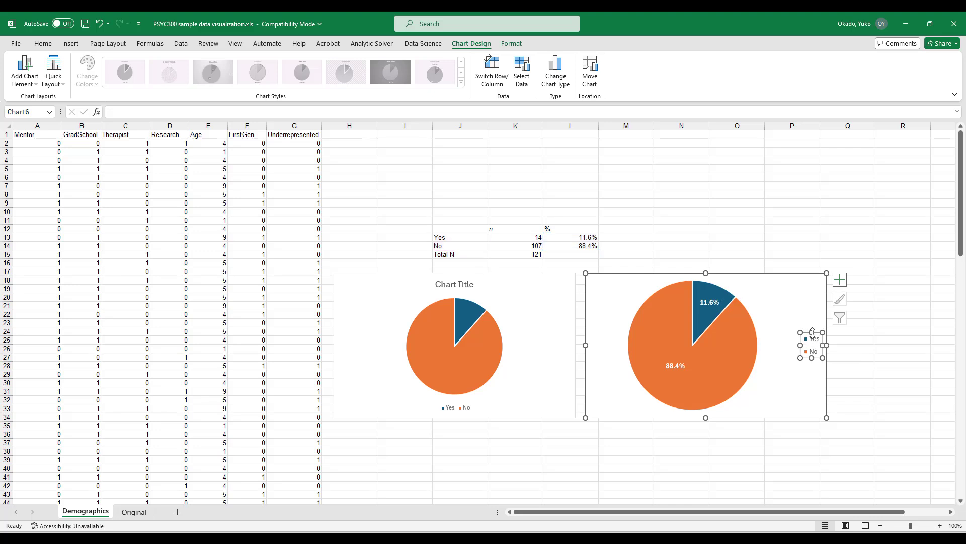
left_click_drag(808, 333, 790, 334)
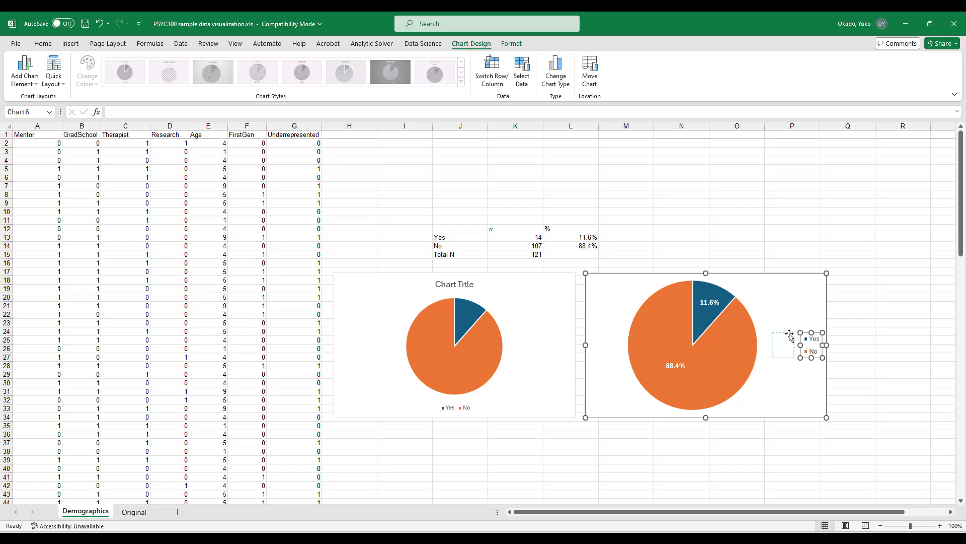
left_click_drag(789, 334, 815, 345)
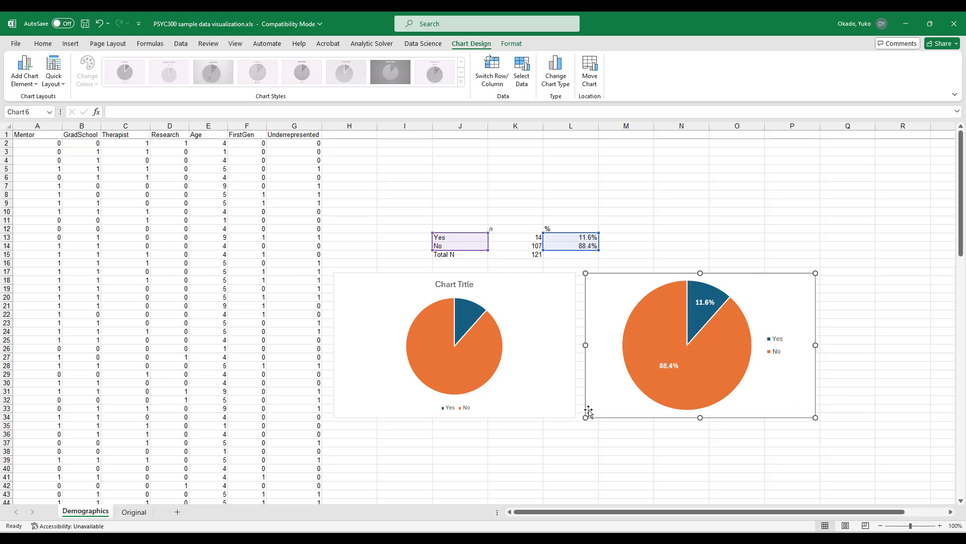